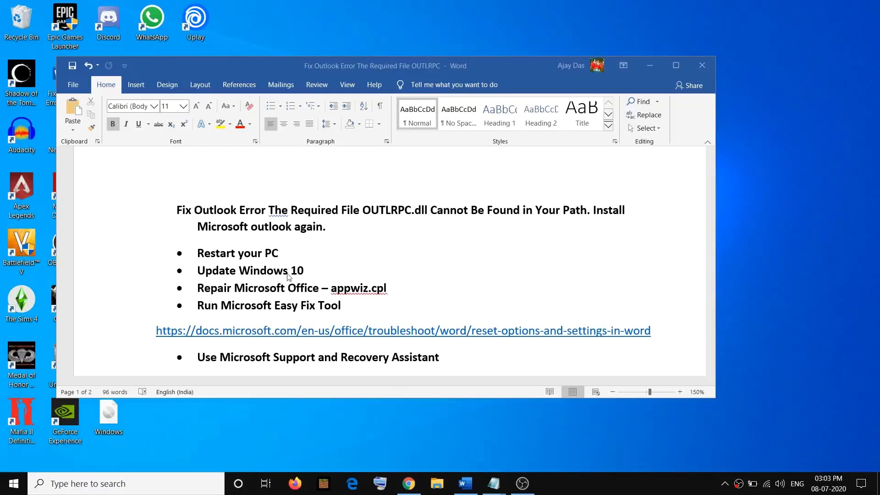
Highlight the error heading and the Restart your PC step in the Word notes.
{"action": "left_click_drag", "start_coordinate": [195, 210], "coordinate": [325, 228]}
{"action": "left_click", "coordinate": [271, 222]}
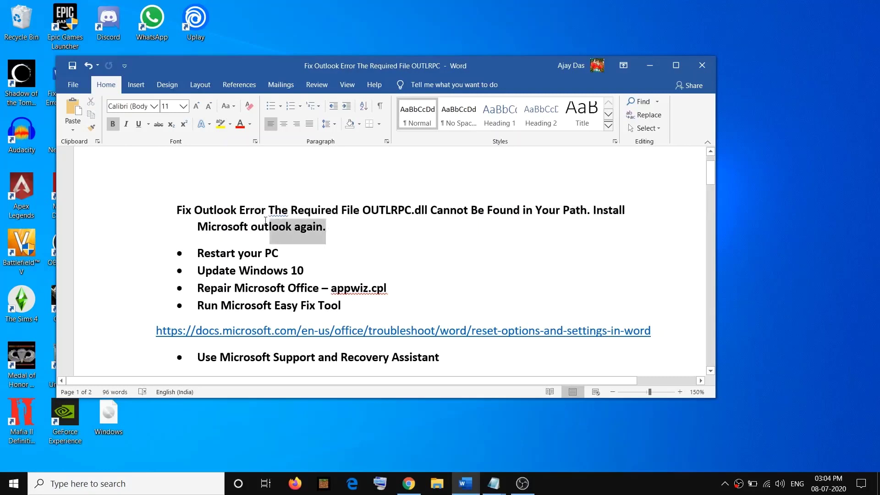
{"action": "left_click_drag", "start_coordinate": [272, 221], "coordinate": [194, 210]}
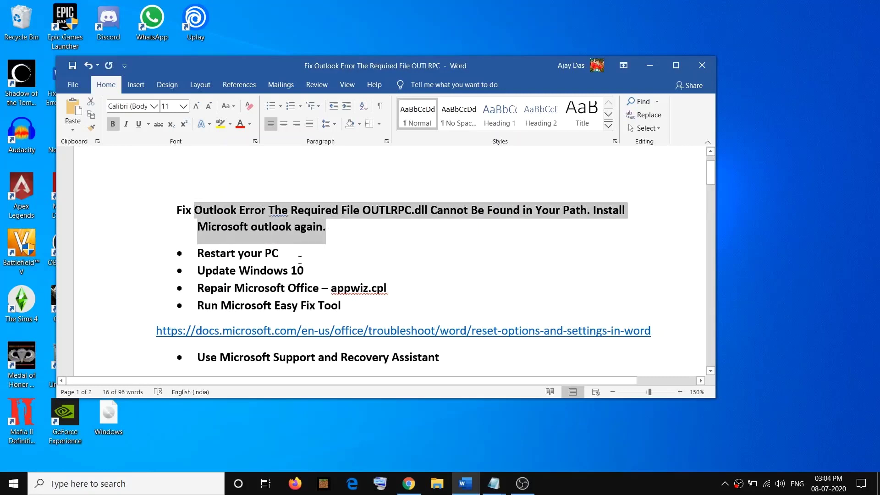
{"action": "left_click", "coordinate": [266, 254]}
{"action": "left_click_drag", "start_coordinate": [200, 250], "coordinate": [285, 253]}
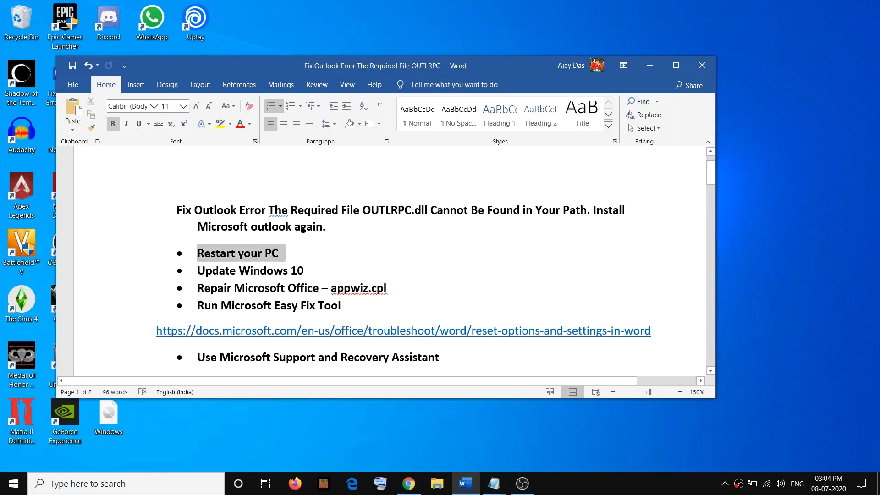
Show the Start menu power options with Restart, then dismiss them without restarting.
{"action": "left_click", "coordinate": [14, 488]}
{"action": "left_click", "coordinate": [16, 459]}
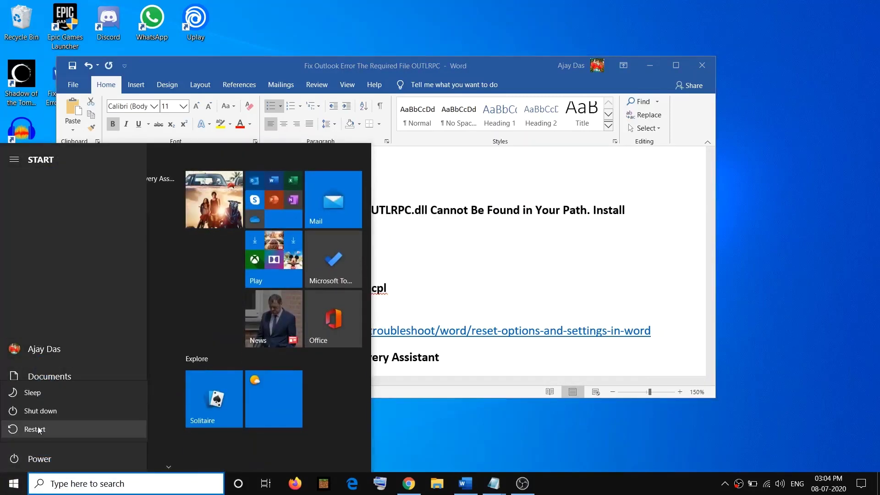
{"action": "left_click", "coordinate": [482, 232]}
{"action": "left_click", "coordinate": [417, 247]}
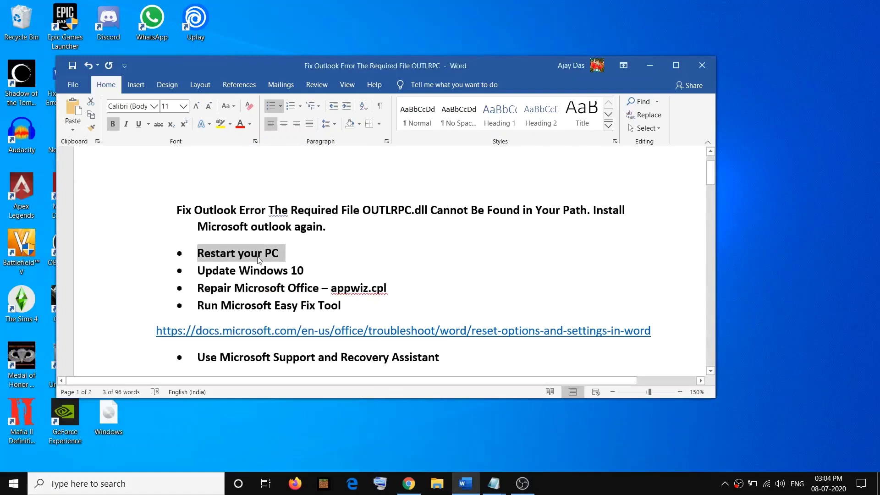
{"action": "left_click", "coordinate": [333, 268]}
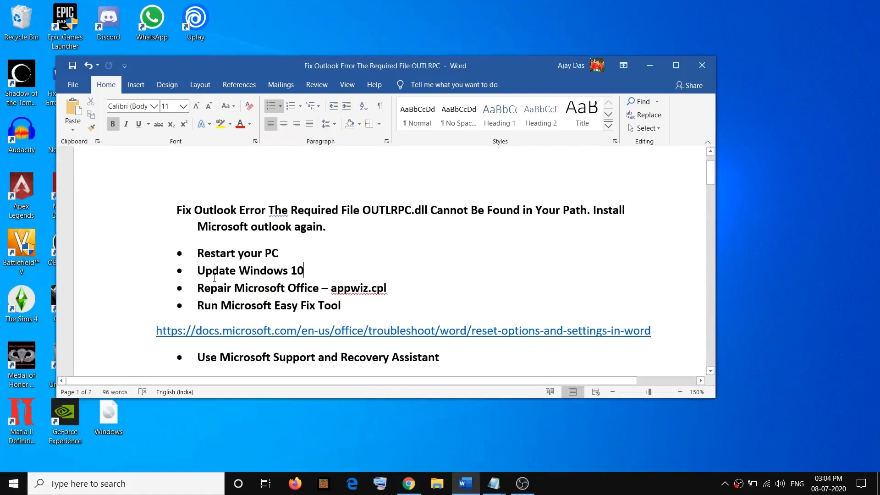
Select the Update Windows 10 step and view the Windows Update settings page, then close it.
{"action": "left_click_drag", "start_coordinate": [214, 271], "coordinate": [312, 270]}
{"action": "left_click", "coordinate": [11, 488]}
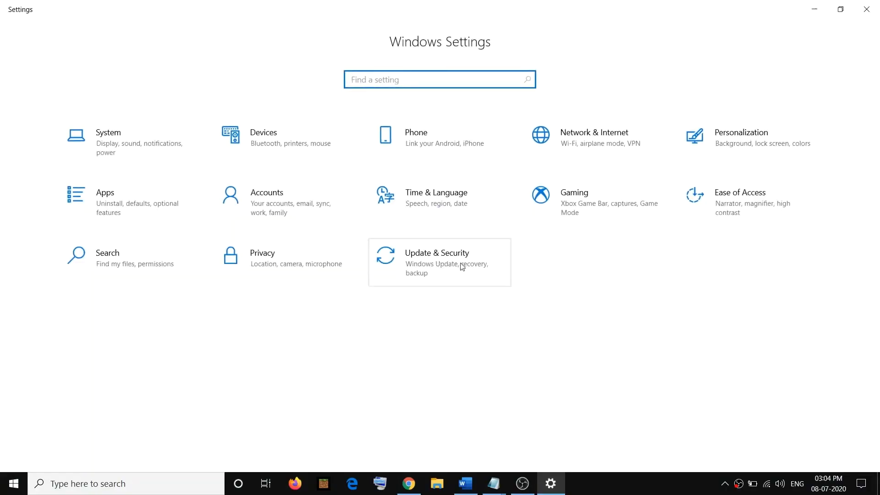
{"action": "left_click", "coordinate": [462, 267]}
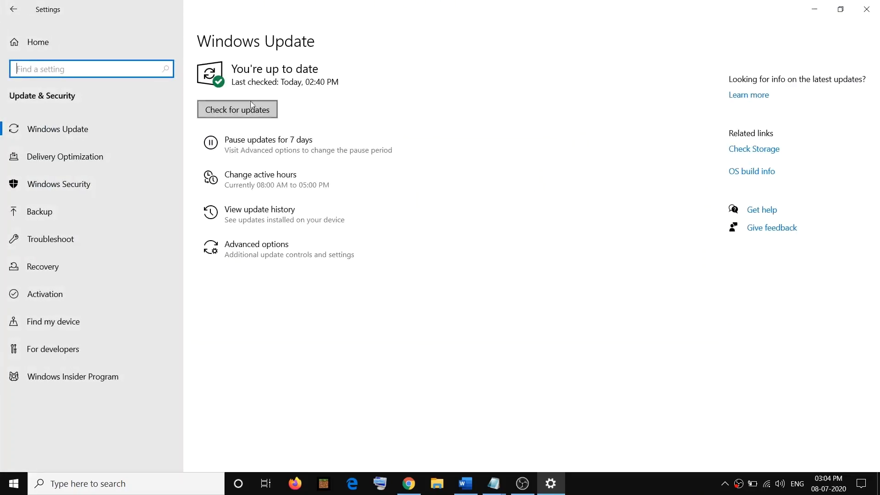
{"action": "left_click", "coordinate": [867, 10]}
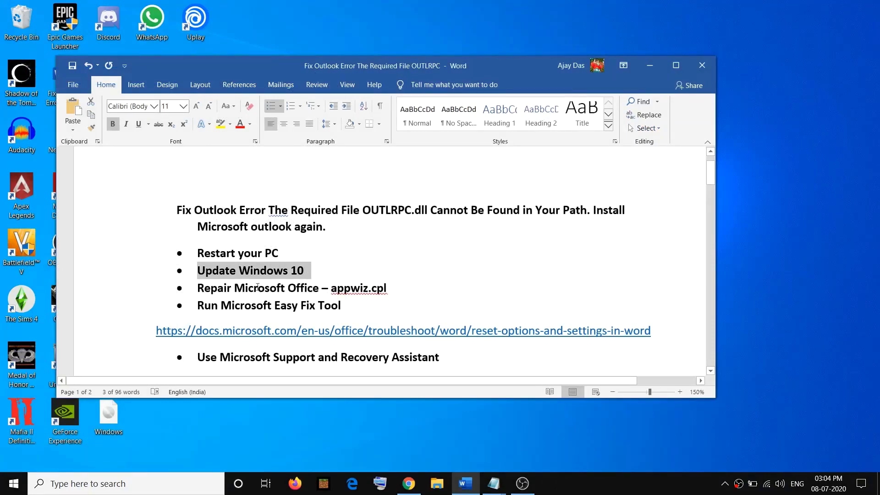
Select the Repair Microsoft Office step and run appwiz.cpl from the Run dialog.
{"action": "left_click_drag", "start_coordinate": [210, 292], "coordinate": [320, 291]}
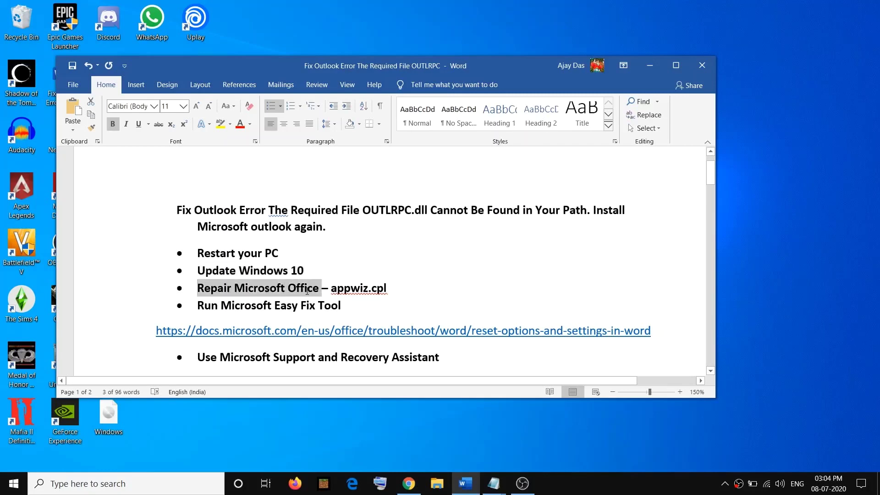
{"action": "key", "text": "super"}
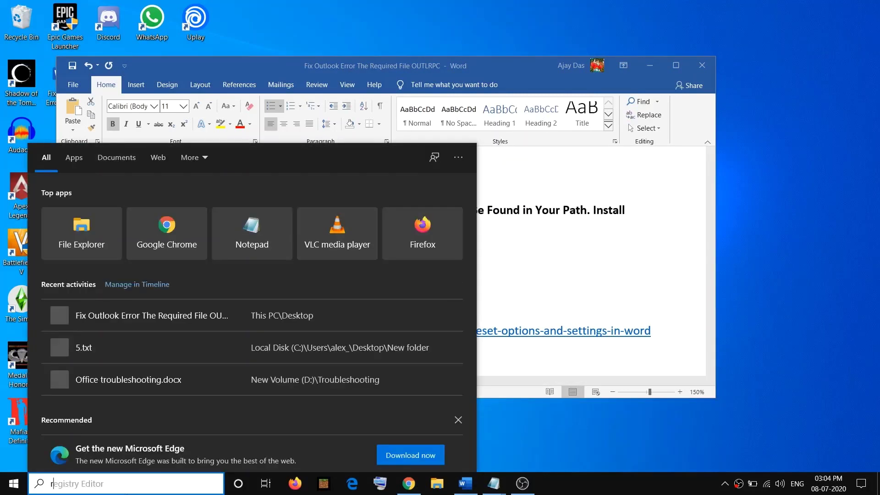
{"action": "type", "text": "run"}
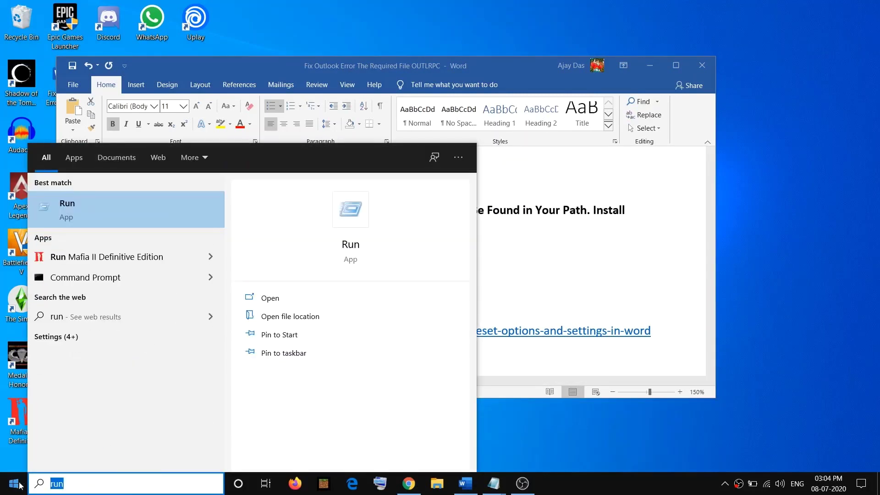
{"action": "left_click", "coordinate": [76, 205]}
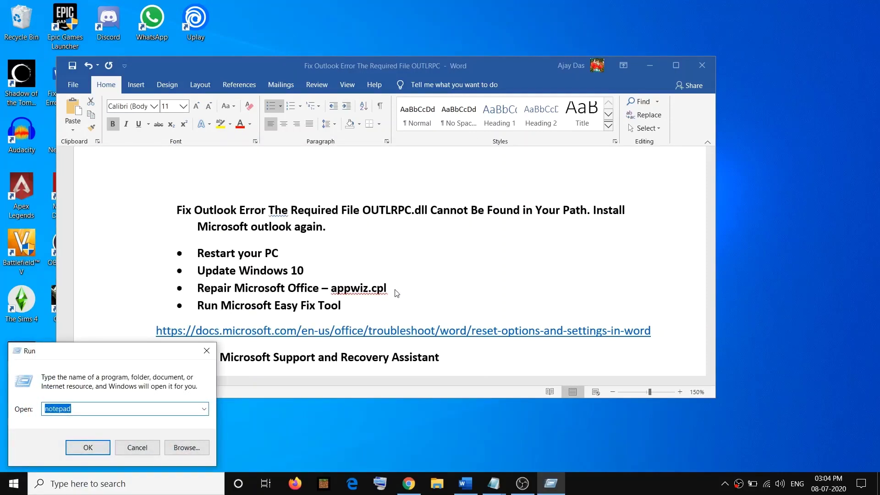
{"action": "type", "text": "ap"}
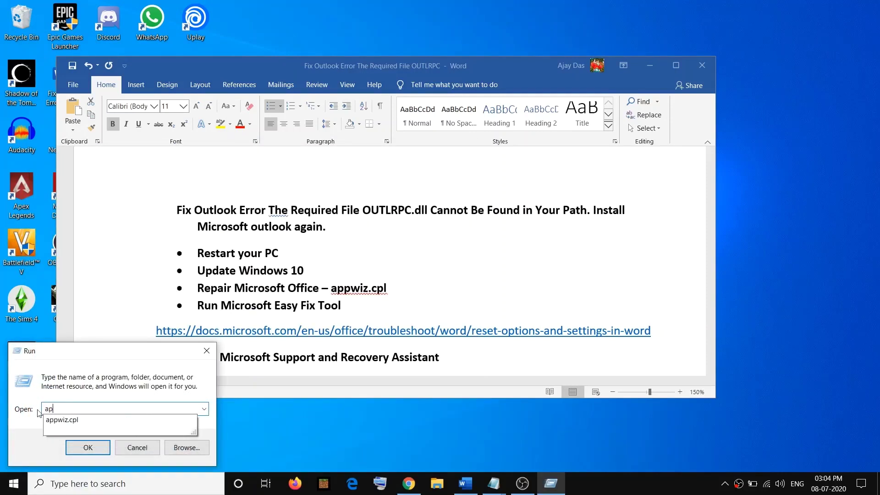
{"action": "type", "text": "pwiz.cpl"}
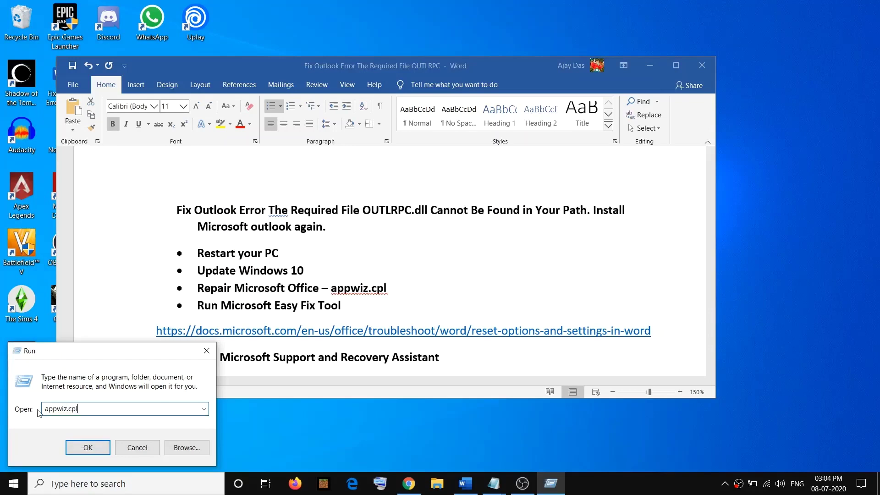
{"action": "left_click", "coordinate": [94, 448]}
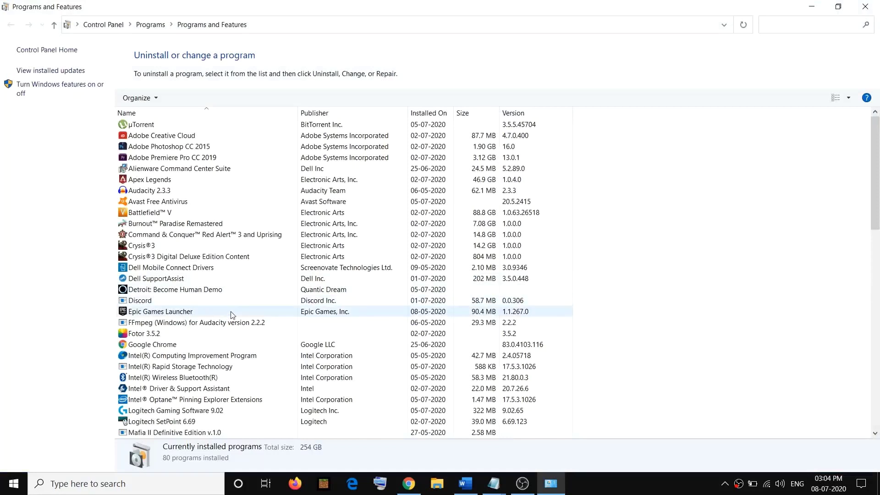
Reach Office Home and Student 2016's repair options via Change, then close them and Programs and Features.
{"action": "scroll", "coordinate": [230, 314], "scroll_direction": "down", "scroll_amount": 2}
{"action": "scroll", "coordinate": [231, 315], "scroll_direction": "down", "scroll_amount": 3}
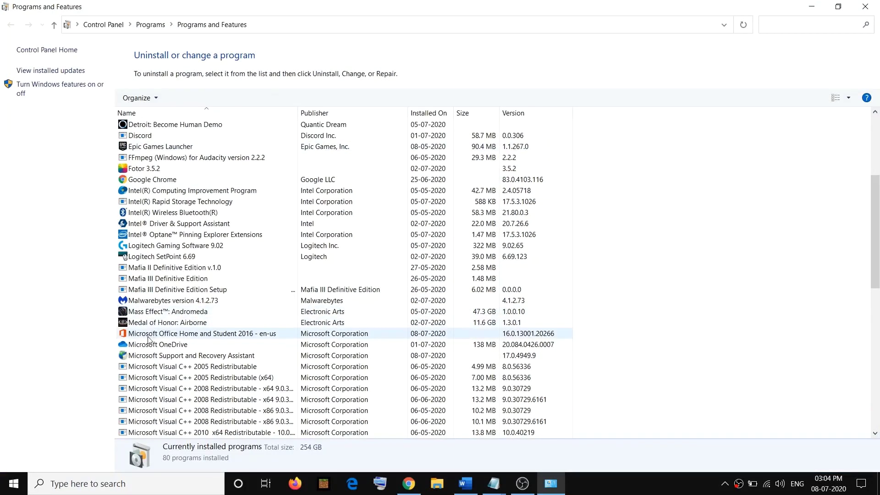
{"action": "left_click", "coordinate": [183, 334]}
{"action": "scroll", "coordinate": [183, 275], "scroll_direction": "down", "scroll_amount": 3}
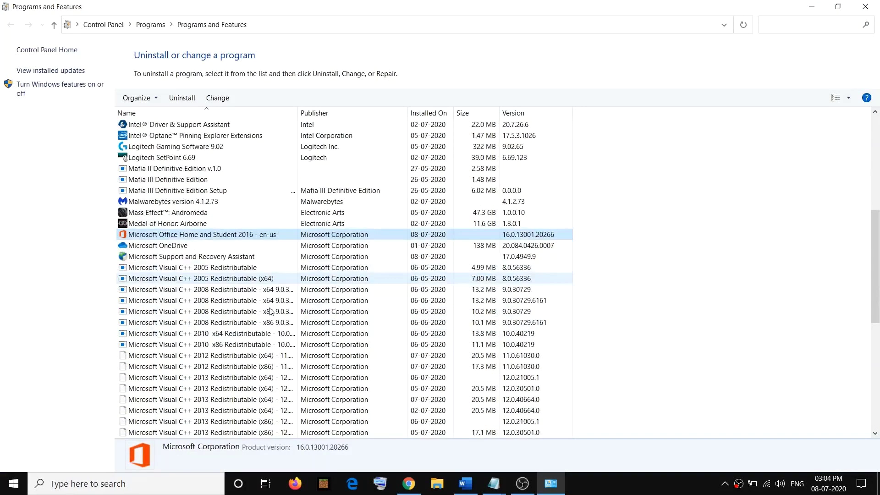
{"action": "right_click", "coordinate": [168, 238]}
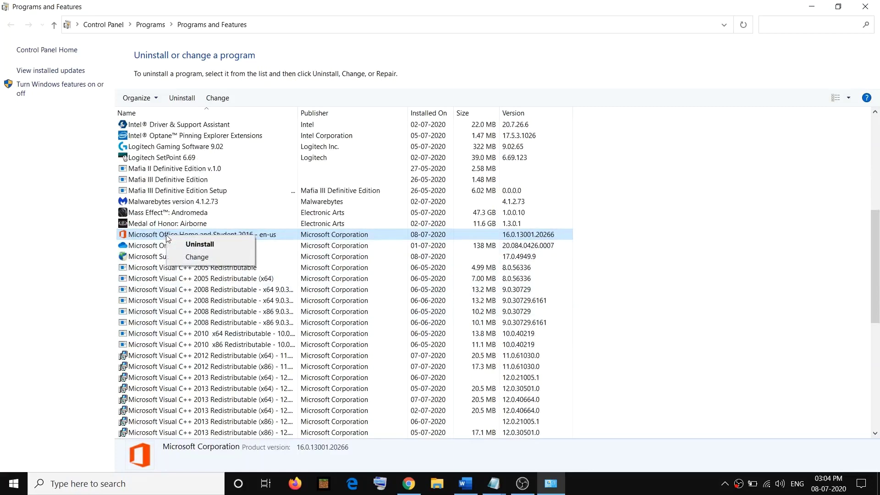
{"action": "left_click", "coordinate": [197, 257]}
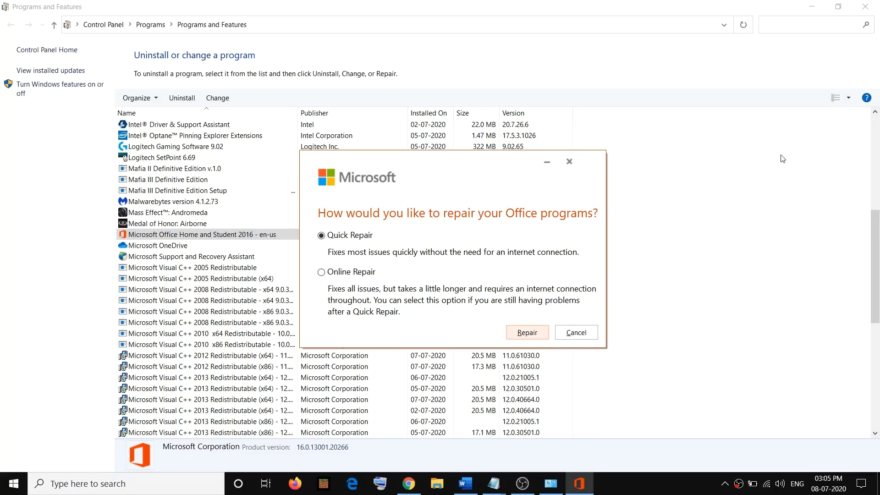
{"action": "left_click", "coordinate": [867, 7]}
{"action": "left_click", "coordinate": [570, 162]}
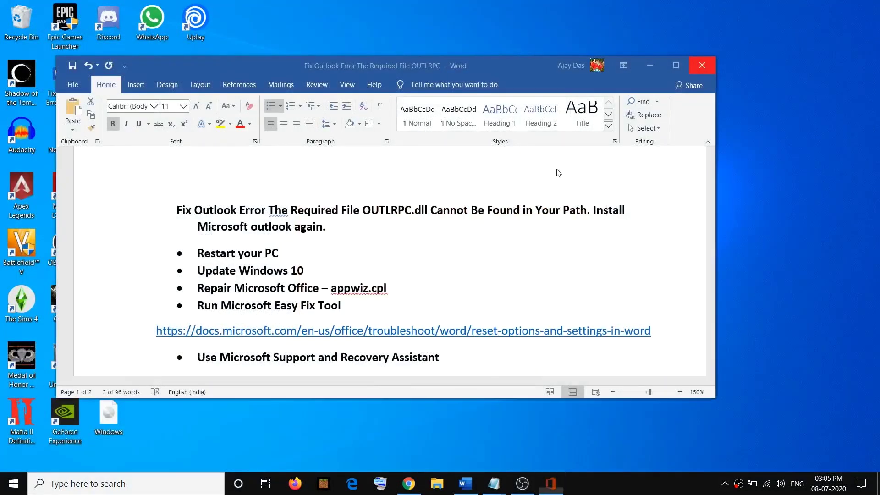
Select the Run Microsoft Easy Fix Tool step and its reset-options link, then show Chrome's jump list.
{"action": "left_click", "coordinate": [224, 274]}
{"action": "scroll", "coordinate": [224, 274], "scroll_direction": "down", "scroll_amount": 1}
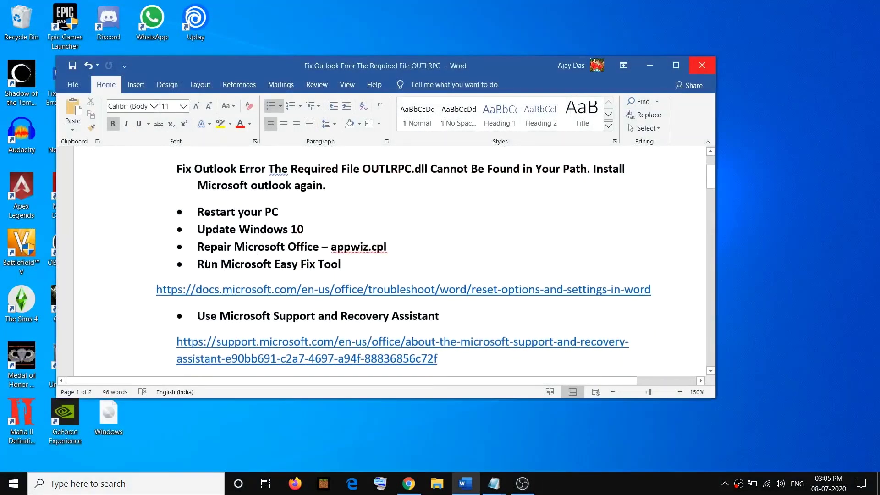
{"action": "left_click_drag", "start_coordinate": [212, 262], "coordinate": [349, 266]}
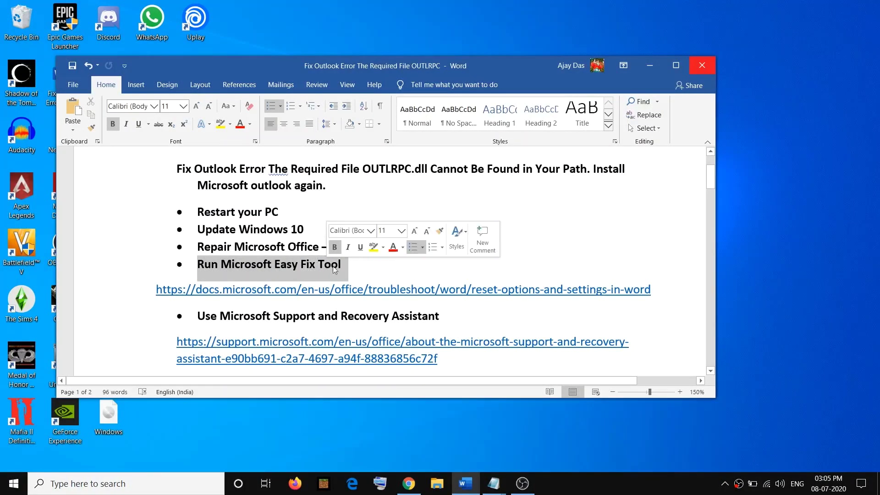
{"action": "left_click_drag", "start_coordinate": [662, 294], "coordinate": [158, 290]}
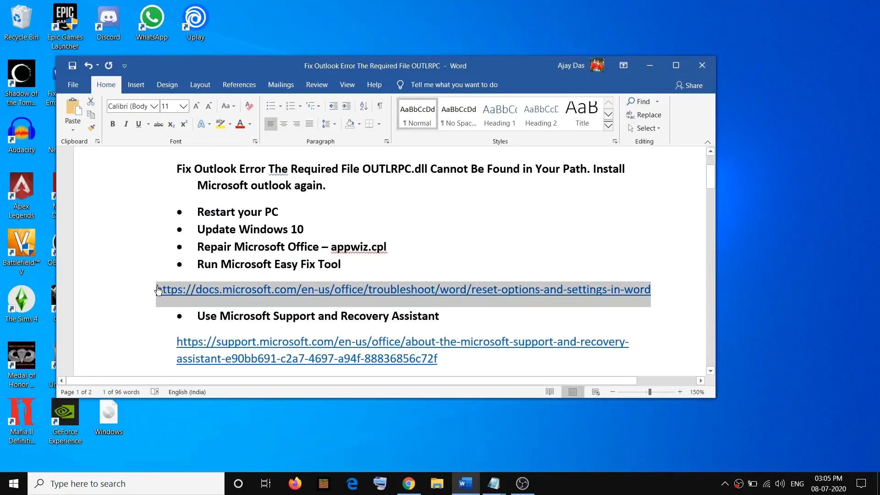
{"action": "left_click", "coordinate": [410, 483]}
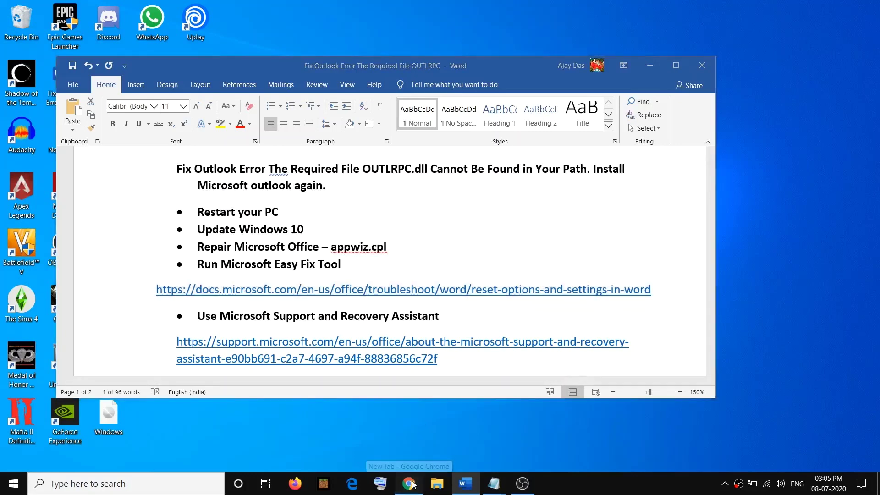
{"action": "right_click", "coordinate": [409, 484]}
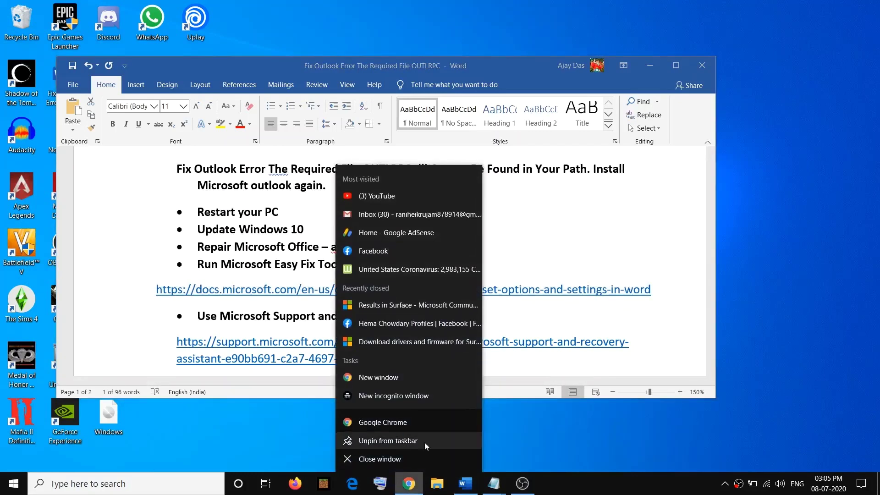
Load the pasted reset-options link in a new Chrome window, then download and open the Easy fix diagcab.
{"action": "left_click", "coordinate": [400, 424]}
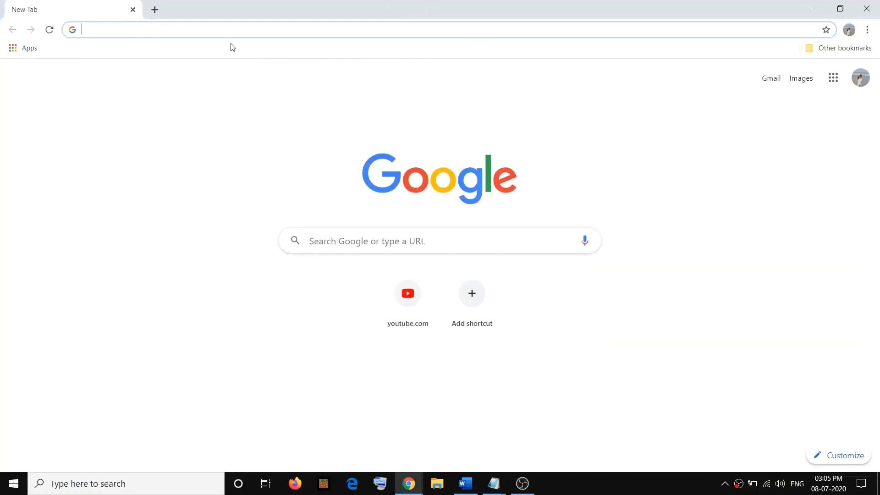
{"action": "type", "text": "https://docs.microsoft.com/en-us/office/troubleshoot/word/reset-options-and-settings-in-word"}
{"action": "key", "text": "Return"}
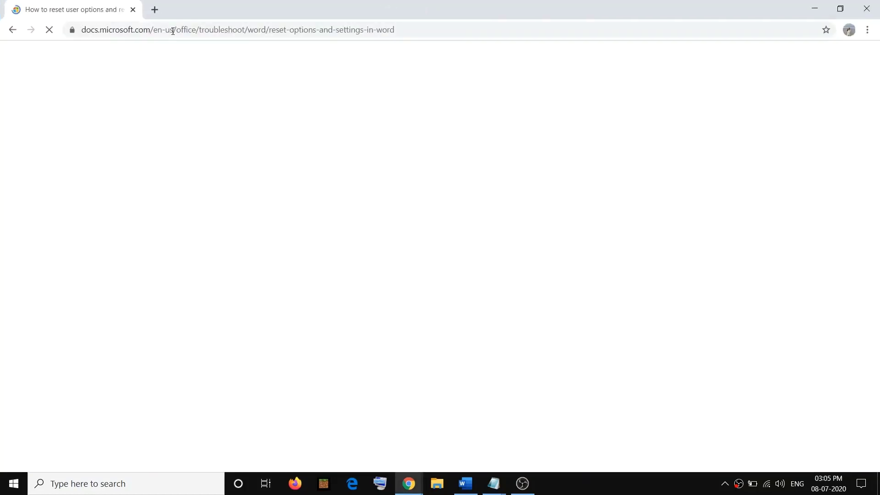
{"action": "scroll", "coordinate": [433, 204], "scroll_direction": "down", "scroll_amount": 3}
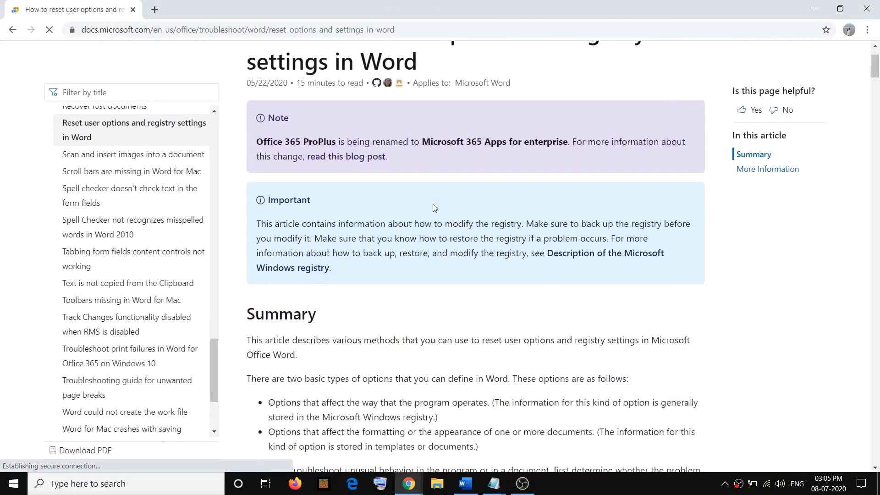
{"action": "scroll", "coordinate": [434, 205], "scroll_direction": "down", "scroll_amount": 5}
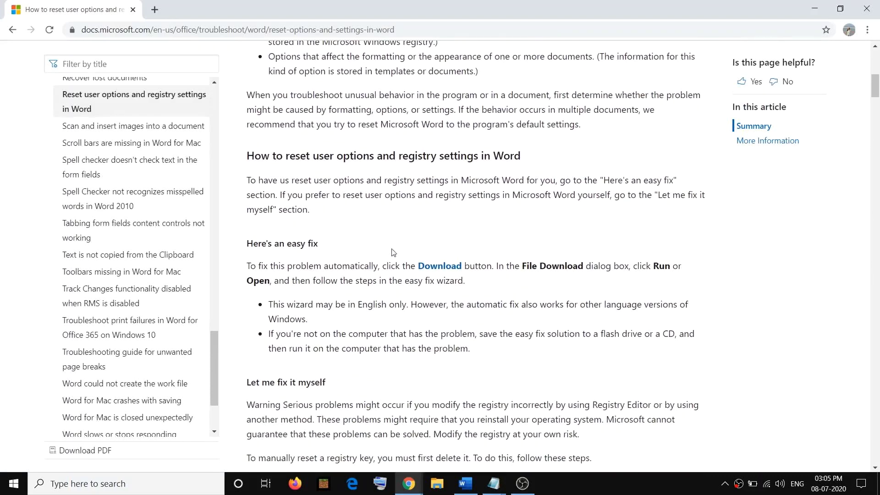
{"action": "mouse_move", "coordinate": [387, 266]}
{"action": "left_mouse_down"}
{"action": "mouse_move", "coordinate": [461, 268]}
{"action": "mouse_move", "coordinate": [388, 268]}
{"action": "left_mouse_up"}
{"action": "left_click", "coordinate": [433, 267]}
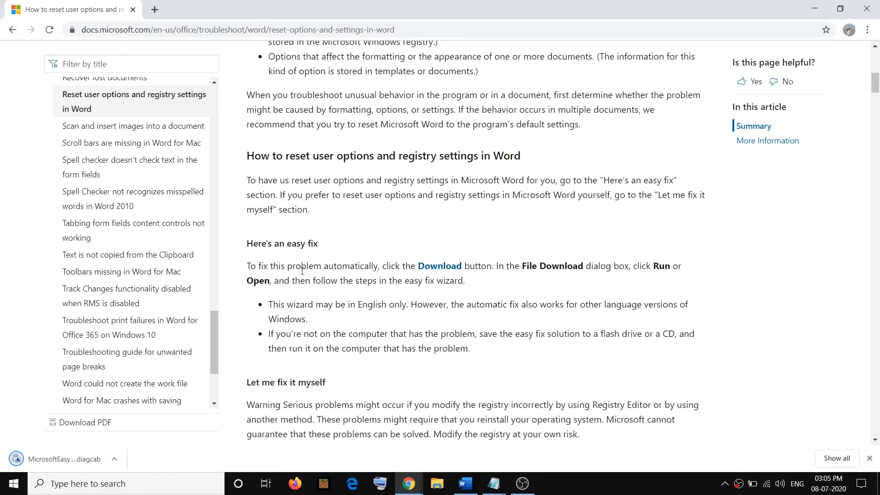
{"action": "left_click", "coordinate": [51, 460]}
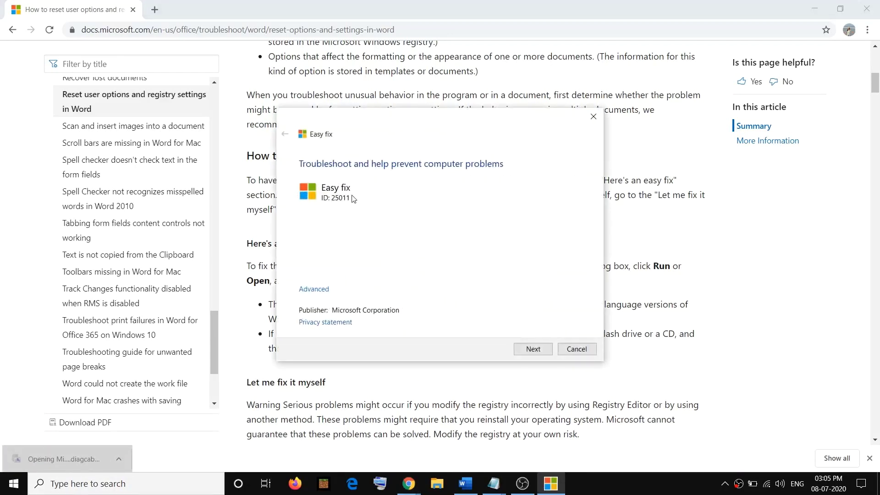
Run Easy fix 25011, closing the Word document when prompted, and close it once marked Fixed.
{"action": "left_click", "coordinate": [532, 352]}
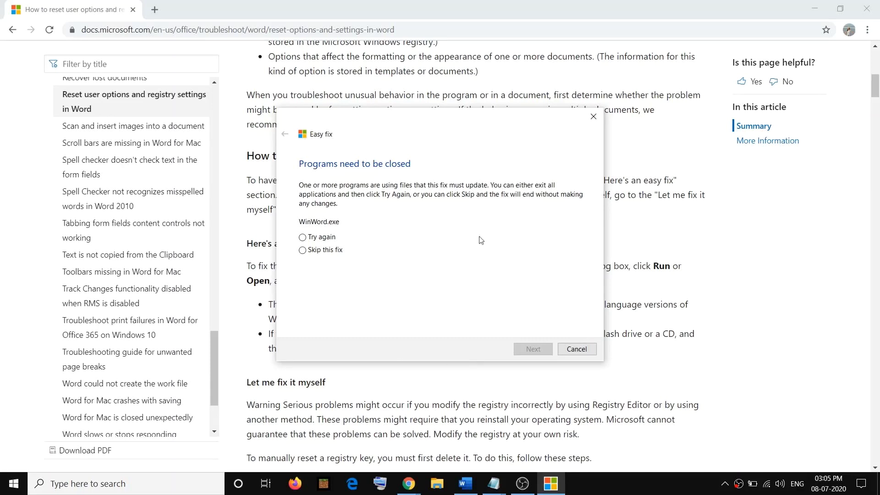
{"action": "left_click", "coordinate": [466, 484]}
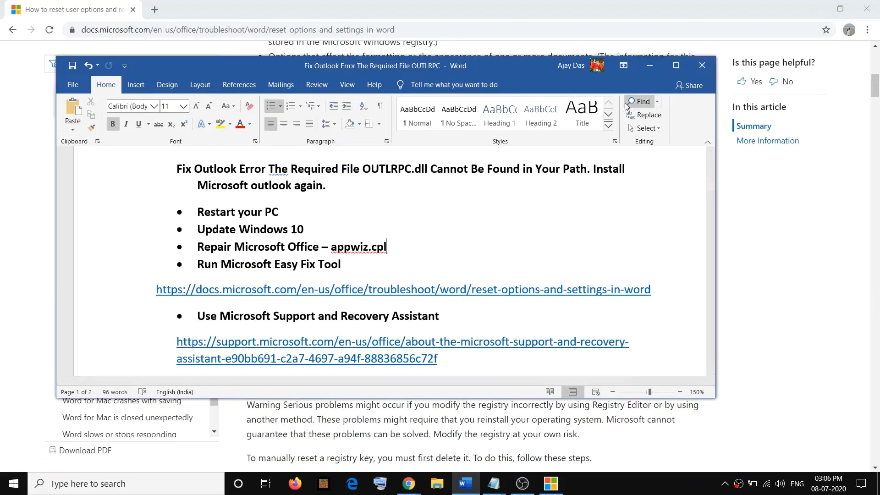
{"action": "left_click", "coordinate": [701, 69]}
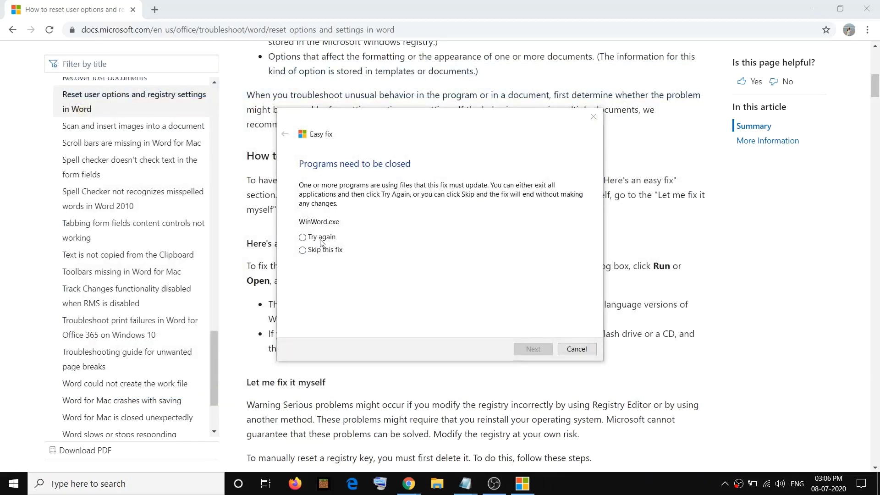
{"action": "left_click", "coordinate": [304, 237]}
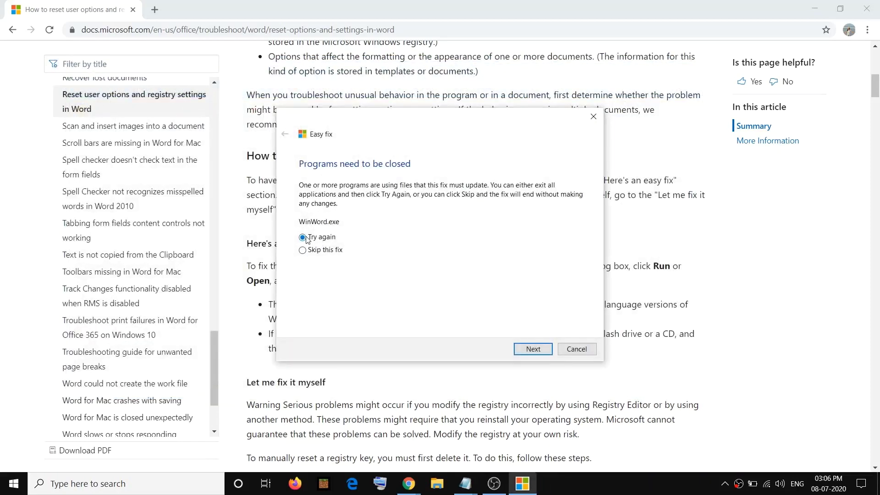
{"action": "left_click", "coordinate": [534, 349]}
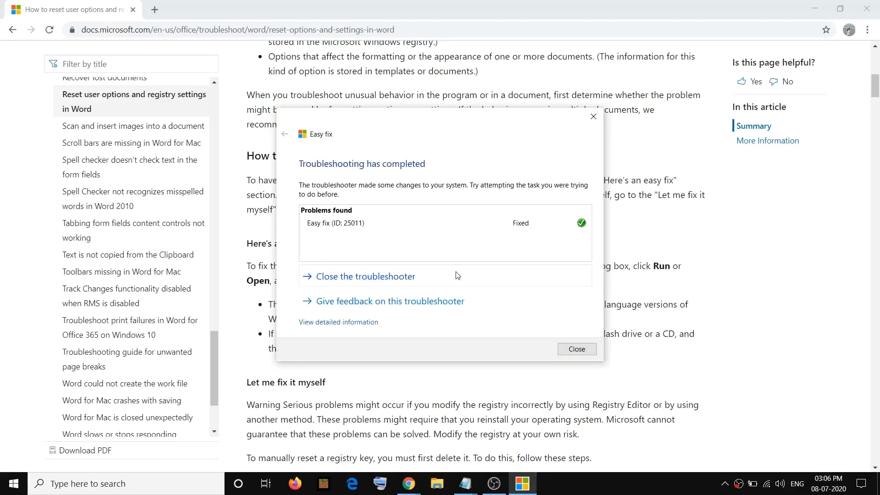
{"action": "left_click", "coordinate": [577, 349]}
Select the Support and Recovery Assistant heading and its support.microsoft.com link, then switch to Chrome.
{"action": "key", "text": "super+d"}
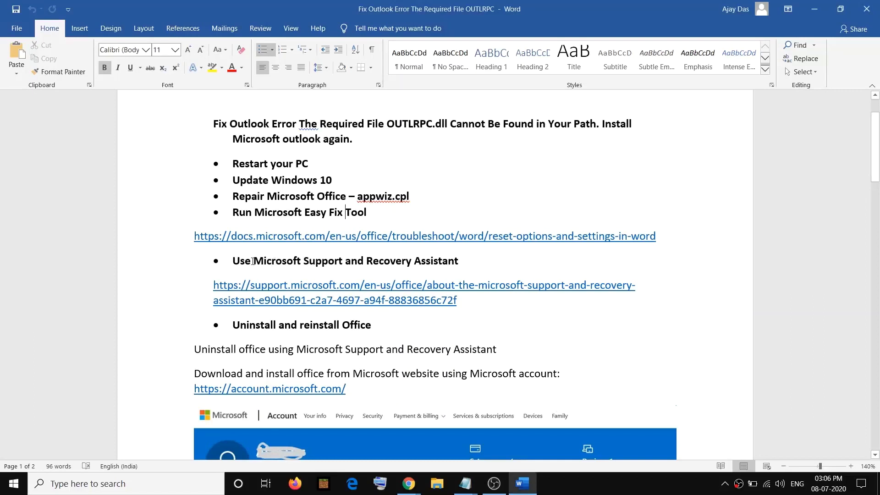
{"action": "left_click_drag", "start_coordinate": [279, 259], "coordinate": [459, 261]}
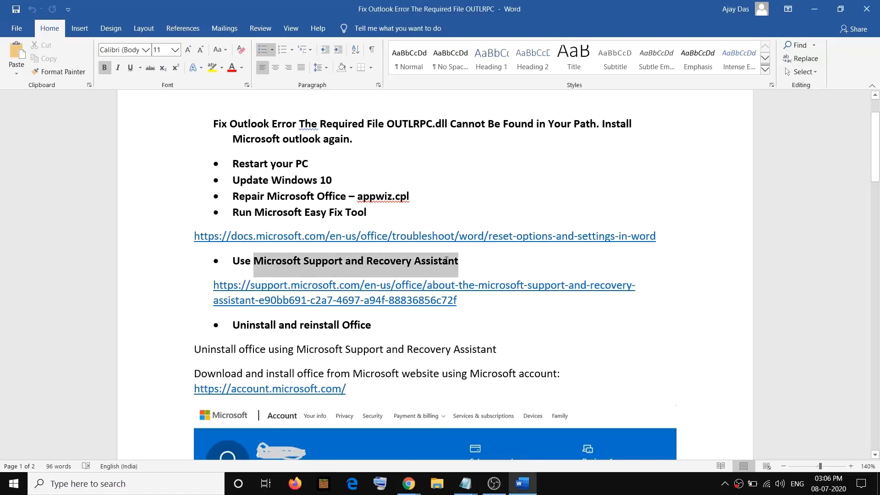
{"action": "left_click_drag", "start_coordinate": [455, 299], "coordinate": [214, 285]}
{"action": "key", "text": "ctrl+c"}
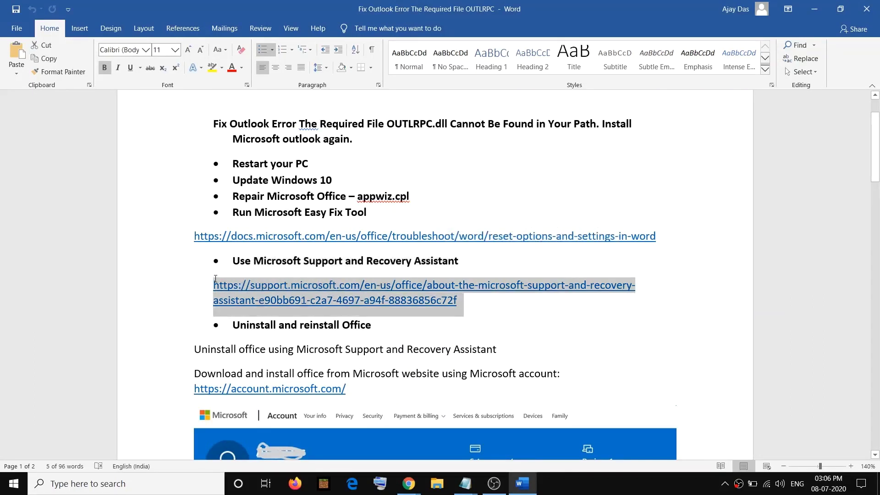
{"action": "left_click", "coordinate": [409, 484]}
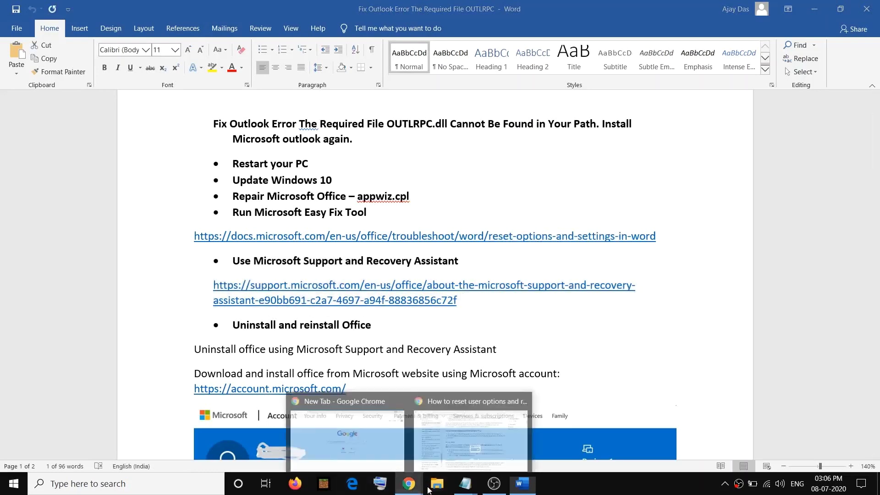
Load the pasted Support and Recovery Assistant link in a new tab, download SaraSetup (2).exe, and minimise Chrome.
{"action": "left_click", "coordinate": [579, 425]}
{"action": "left_click", "coordinate": [154, 9]}
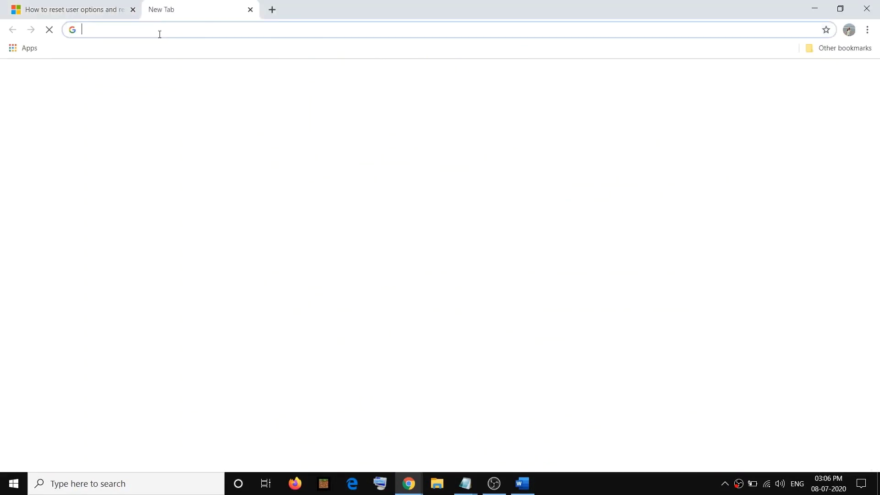
{"action": "key", "text": "ctrl+v"}
{"action": "key", "text": "Return"}
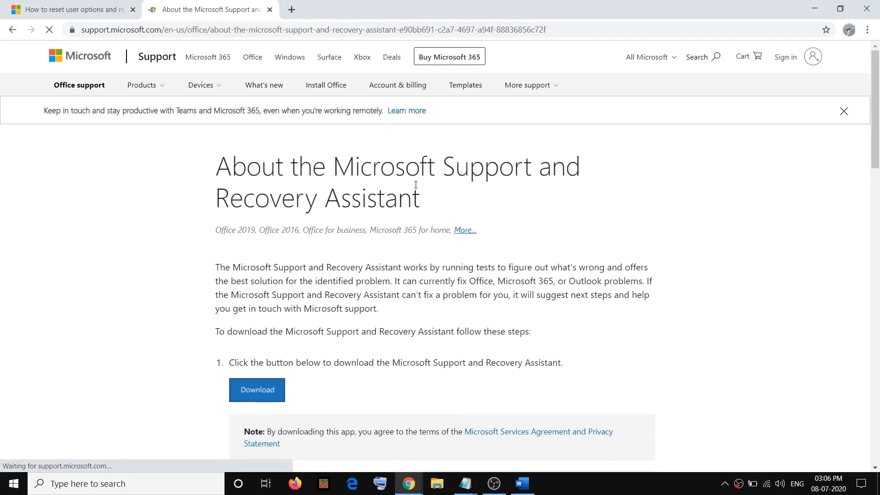
{"action": "left_click_drag", "start_coordinate": [334, 168], "coordinate": [411, 202]}
{"action": "scroll", "coordinate": [257, 275], "scroll_direction": "down", "scroll_amount": 3}
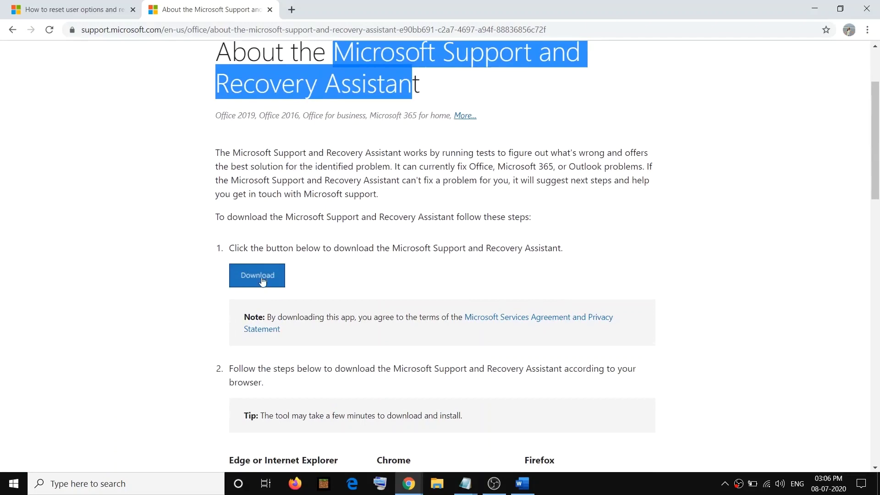
{"action": "left_click", "coordinate": [256, 273]}
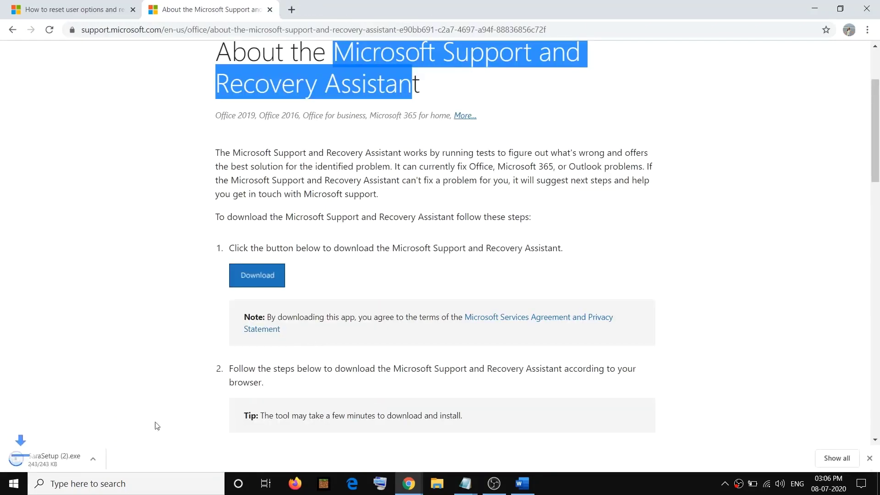
{"action": "left_click", "coordinate": [814, 9]}
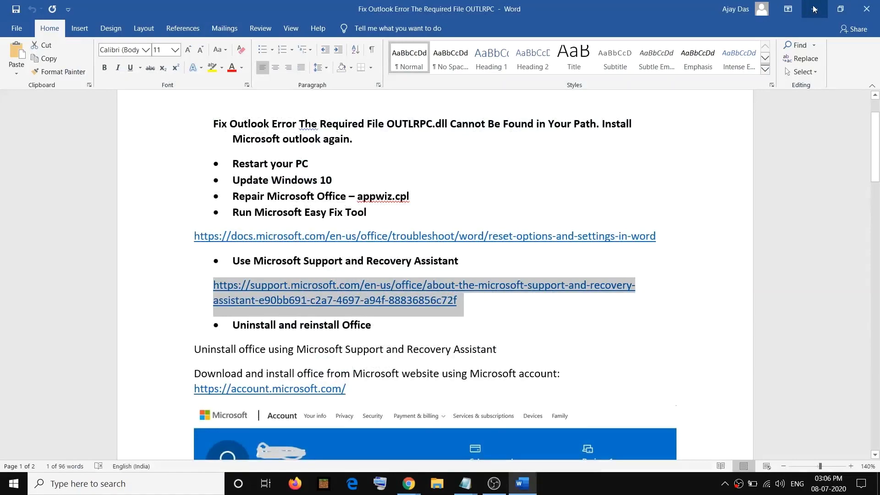
Launch Support and Recovery Assistant from its desktop shortcut, choose Outlook, and tick Other problems.
{"action": "left_click", "coordinate": [815, 9]}
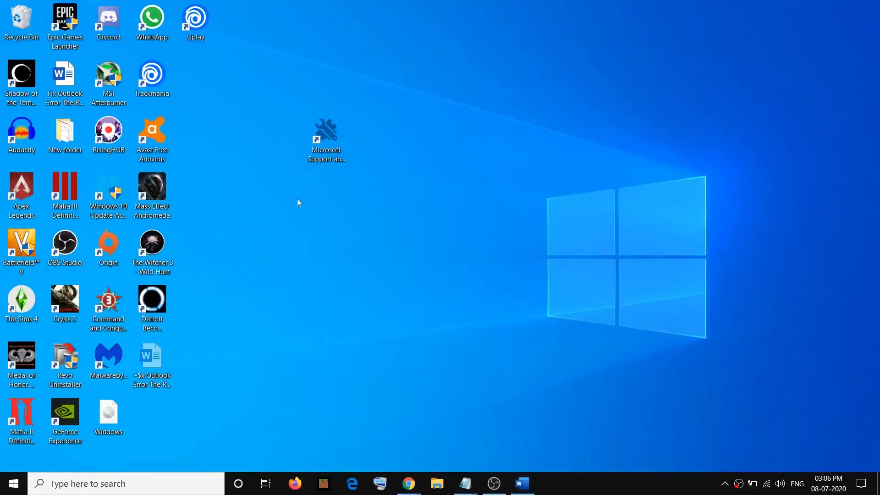
{"action": "left_click", "coordinate": [339, 130]}
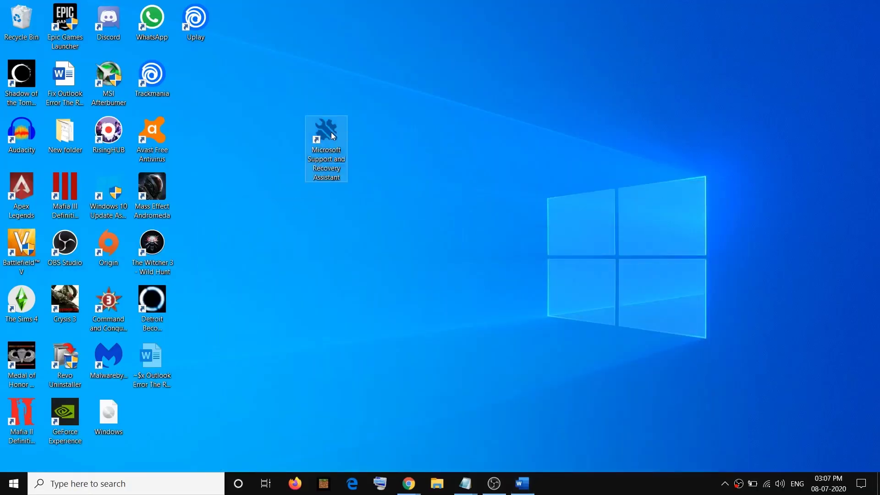
{"action": "double_click", "coordinate": [329, 144]}
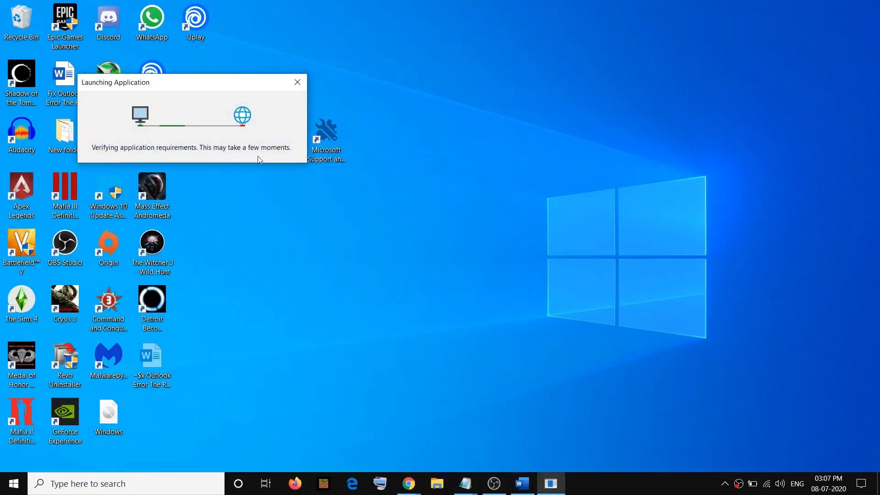
{"action": "left_click_drag", "start_coordinate": [212, 87], "coordinate": [406, 100]}
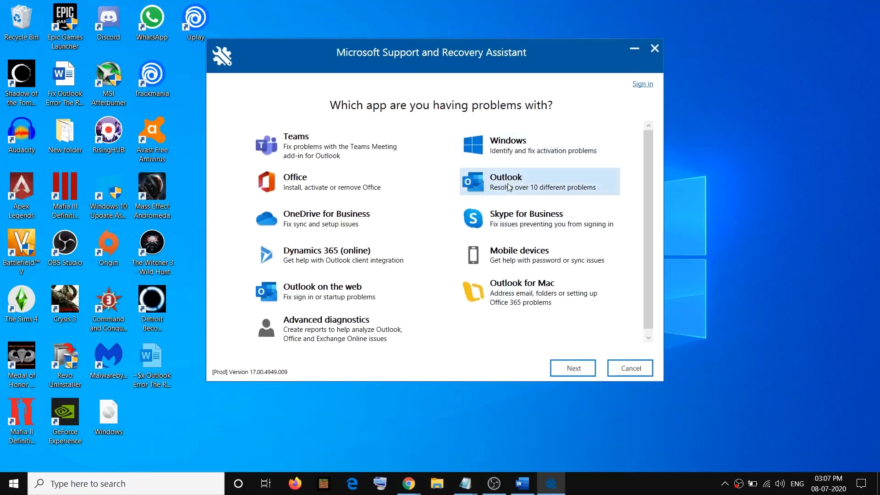
{"action": "left_click", "coordinate": [580, 368]}
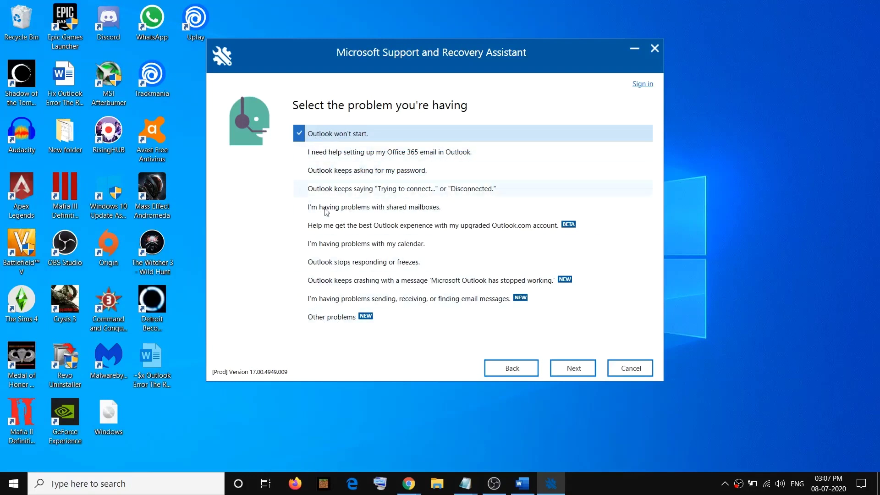
{"action": "left_click", "coordinate": [333, 318]}
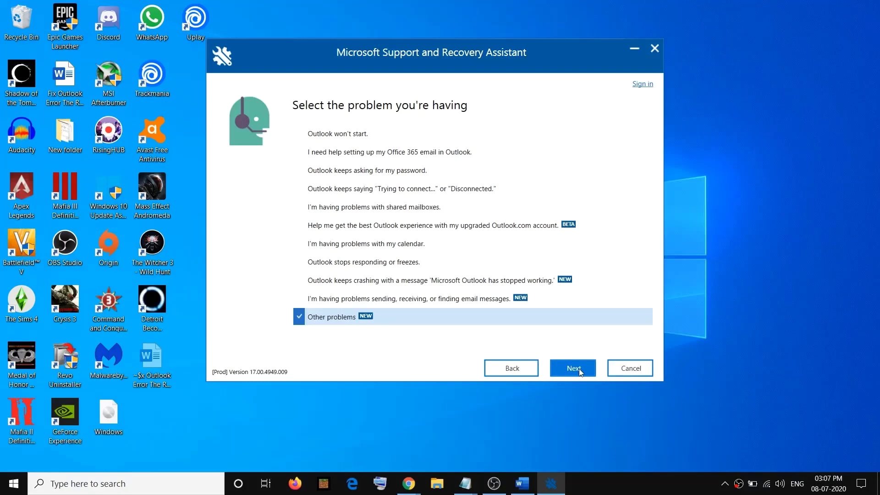
Select the Uninstall and reinstall Office heading and its Support and Recovery Assistant mention in Word.
{"action": "left_click", "coordinate": [523, 484]}
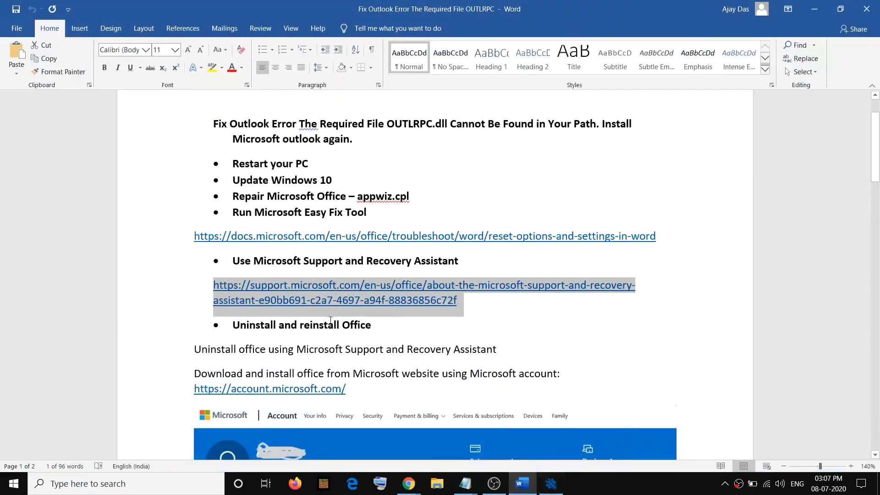
{"action": "scroll", "coordinate": [328, 322], "scroll_direction": "down", "scroll_amount": 1}
{"action": "scroll", "coordinate": [328, 322], "scroll_direction": "down", "scroll_amount": 2}
{"action": "scroll", "coordinate": [254, 221], "scroll_direction": "up", "scroll_amount": 1}
{"action": "left_click_drag", "start_coordinate": [238, 212], "coordinate": [272, 235]}
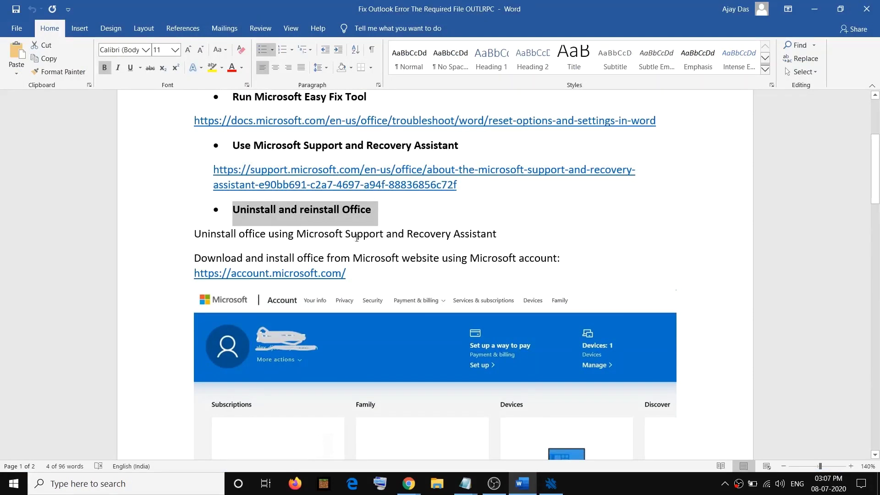
{"action": "left_click_drag", "start_coordinate": [300, 236], "coordinate": [497, 235]}
Switch the assistant to Office with the trouble-uninstalling-Office problem.
{"action": "left_click", "coordinate": [551, 484]}
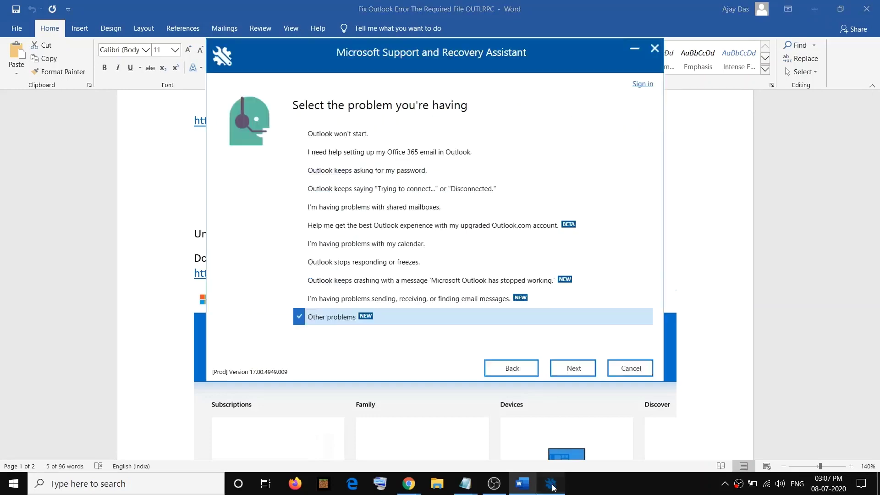
{"action": "left_click", "coordinate": [512, 372]}
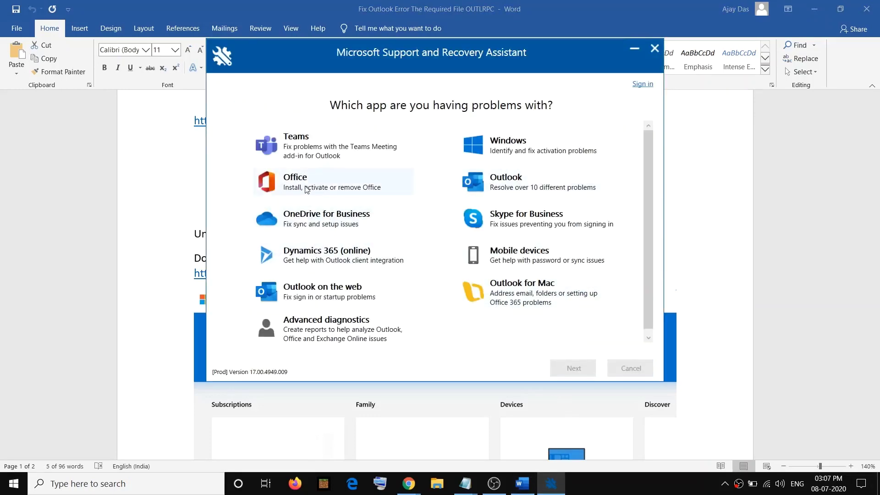
{"action": "left_click", "coordinate": [282, 184]}
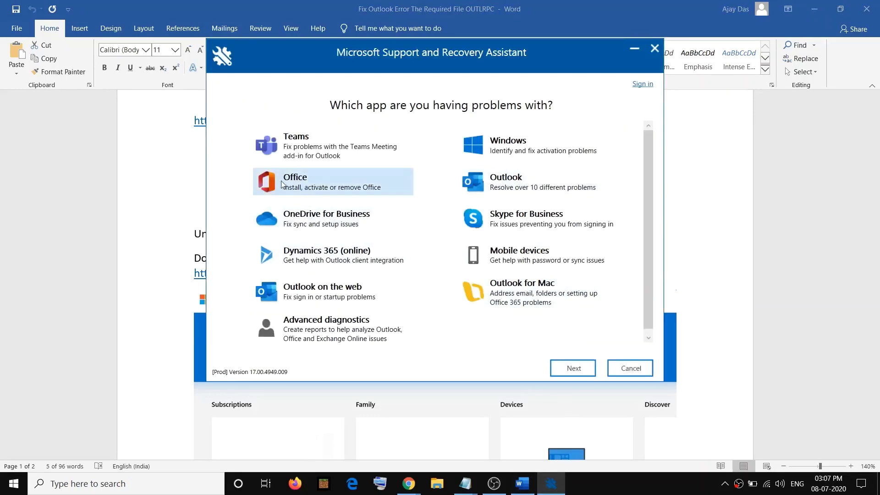
{"action": "left_click", "coordinate": [574, 371]}
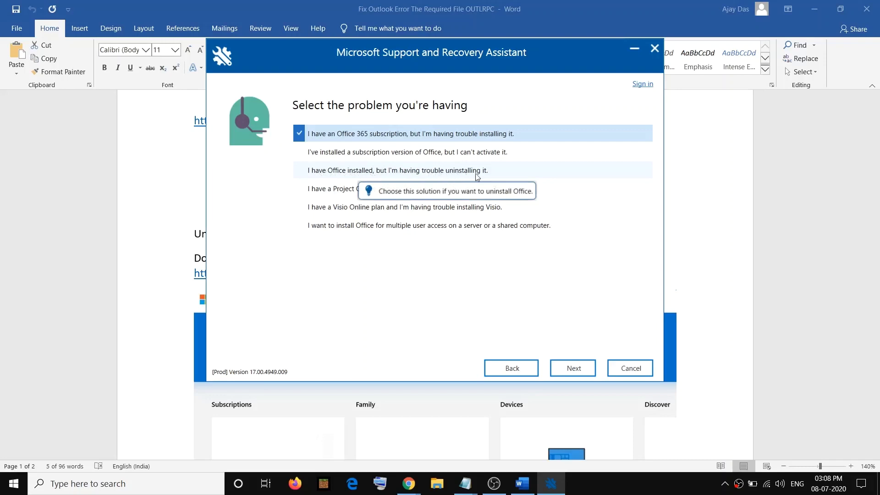
{"action": "left_click", "coordinate": [402, 174]}
{"action": "left_click", "coordinate": [565, 367]}
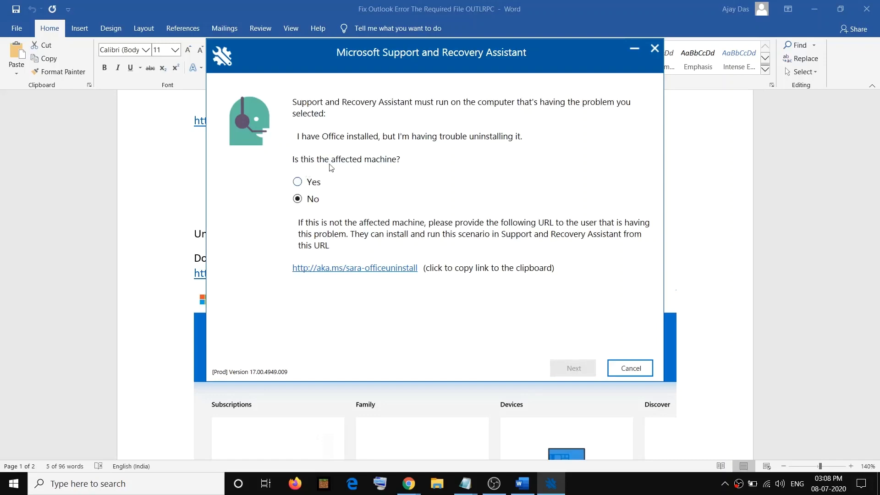
Confirm Yes for this computer and tick Microsoft Office Home and Student 2016 for uninstalling.
{"action": "left_click", "coordinate": [298, 182]}
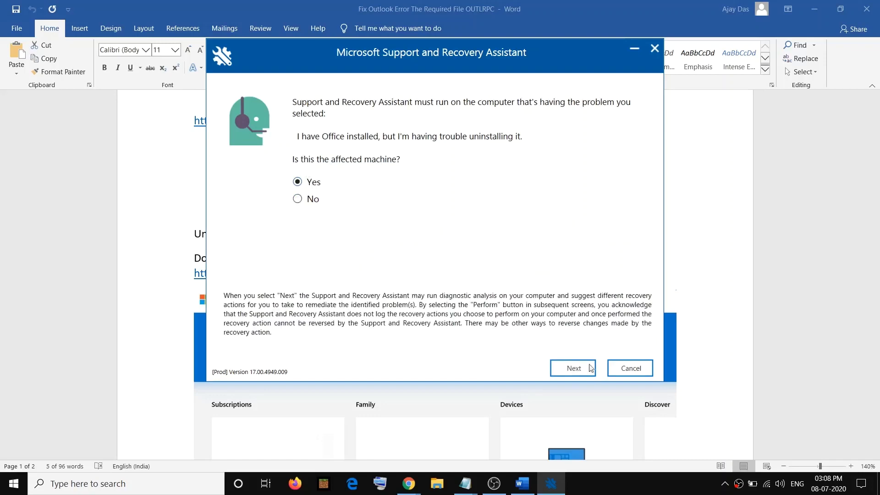
{"action": "left_click", "coordinate": [571, 367]}
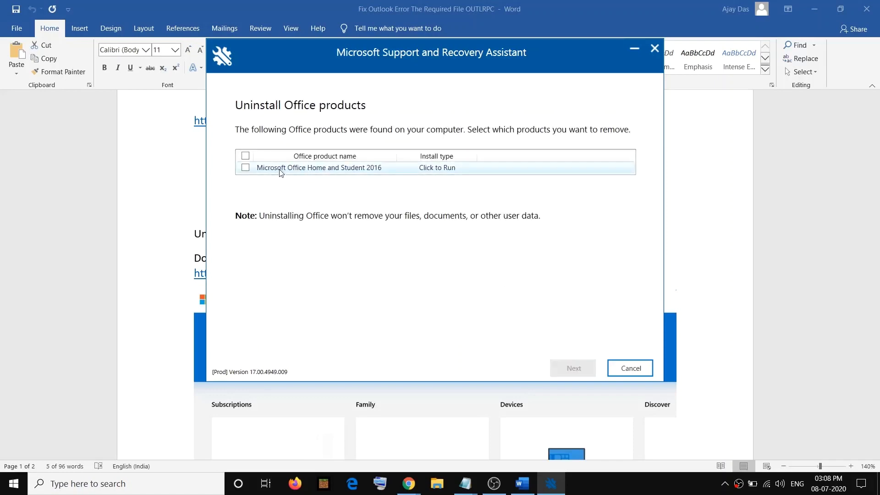
{"action": "left_click", "coordinate": [247, 169]}
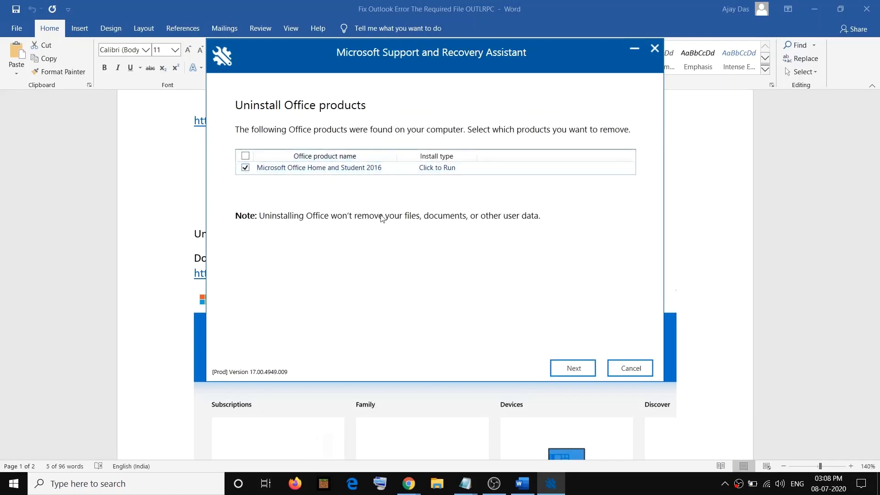
{"action": "left_click", "coordinate": [187, 230]}
Show the Start menu power options, then dismiss them and return to the Word notes.
{"action": "left_click", "coordinate": [499, 263]}
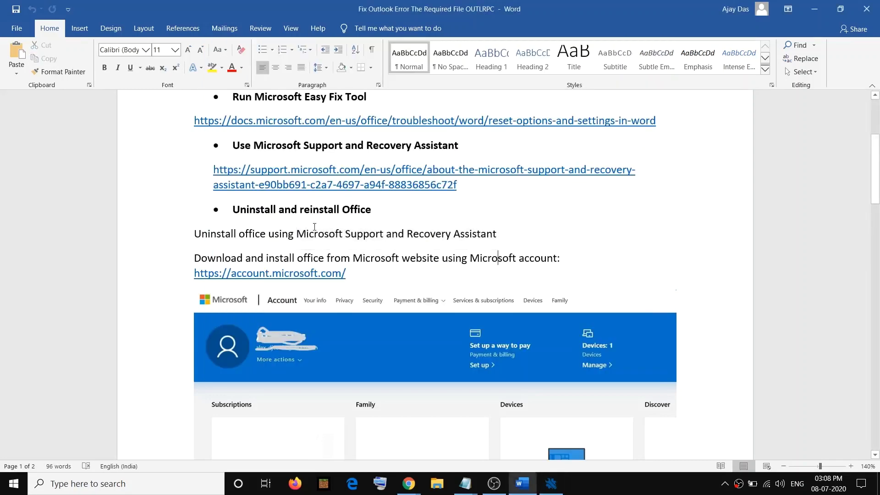
{"action": "left_click", "coordinate": [13, 483]}
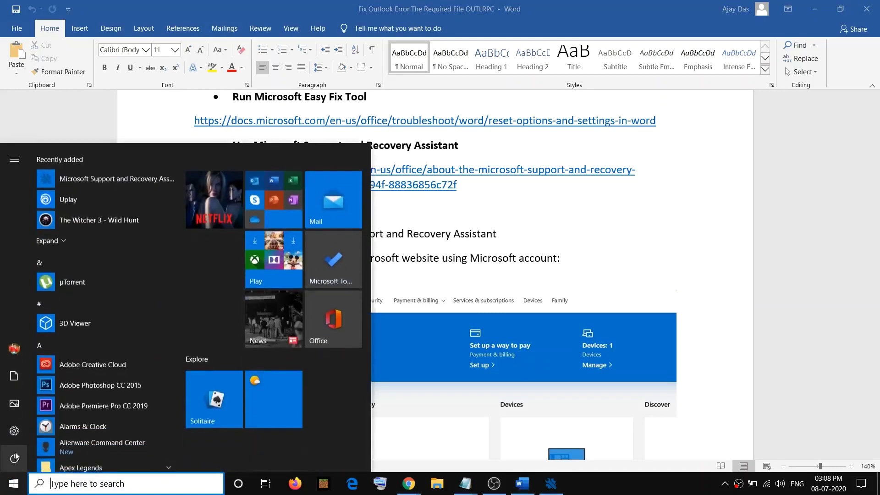
{"action": "left_click", "coordinate": [35, 460]}
{"action": "key", "text": "Escape"}
{"action": "left_click", "coordinate": [438, 256]}
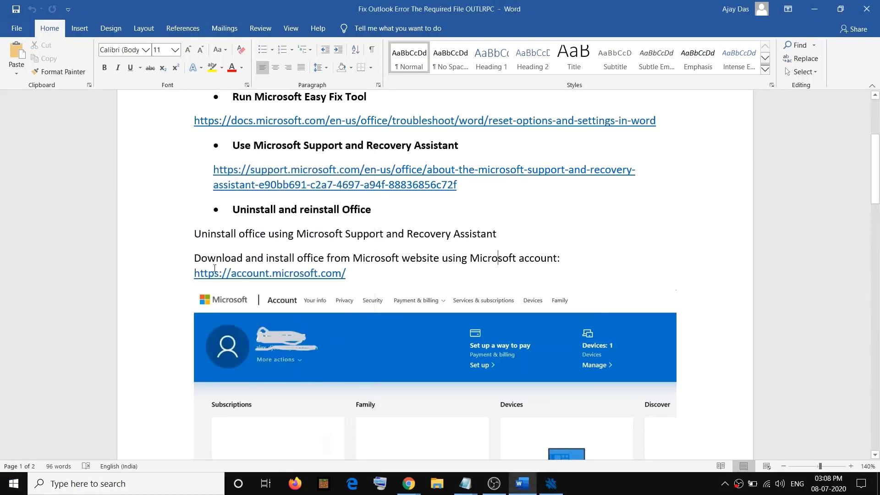
Highlight the download-Office line and the account.microsoft.com link, then bring Chrome forward.
{"action": "left_click_drag", "start_coordinate": [240, 260], "coordinate": [560, 268]}
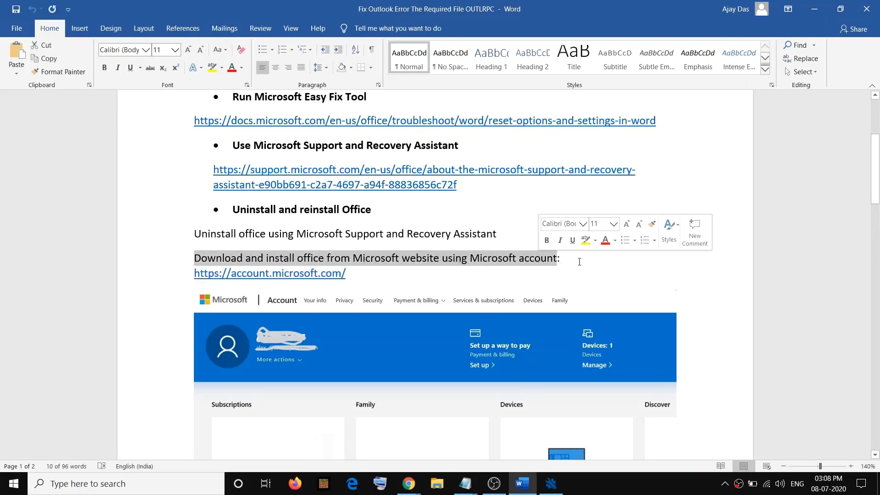
{"action": "left_click", "coordinate": [580, 267]}
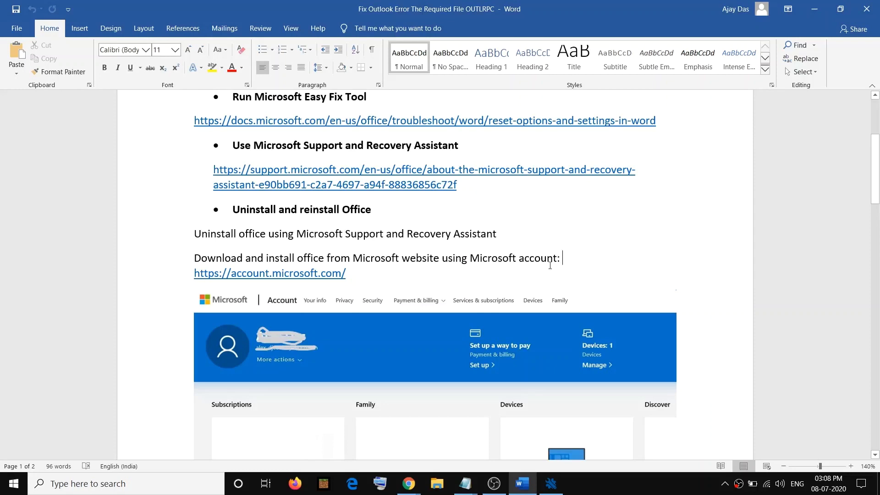
{"action": "left_click_drag", "start_coordinate": [350, 276], "coordinate": [231, 273]}
{"action": "key", "text": "ctrl+c"}
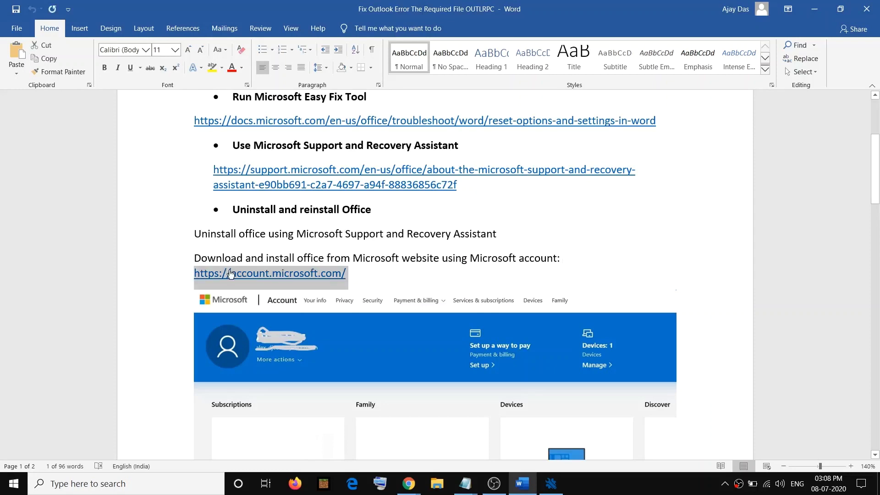
{"action": "mouse_move", "coordinate": [408, 483]}
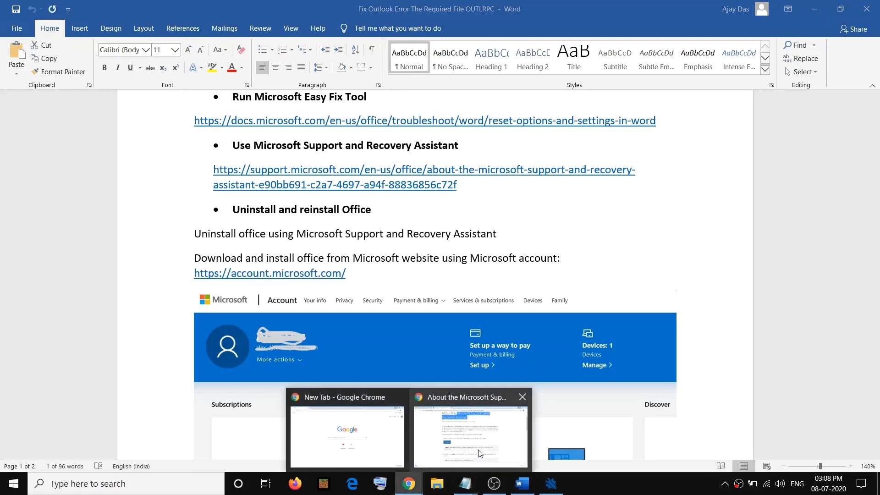
{"action": "left_click", "coordinate": [497, 444]}
{"action": "left_click", "coordinate": [293, 12]}
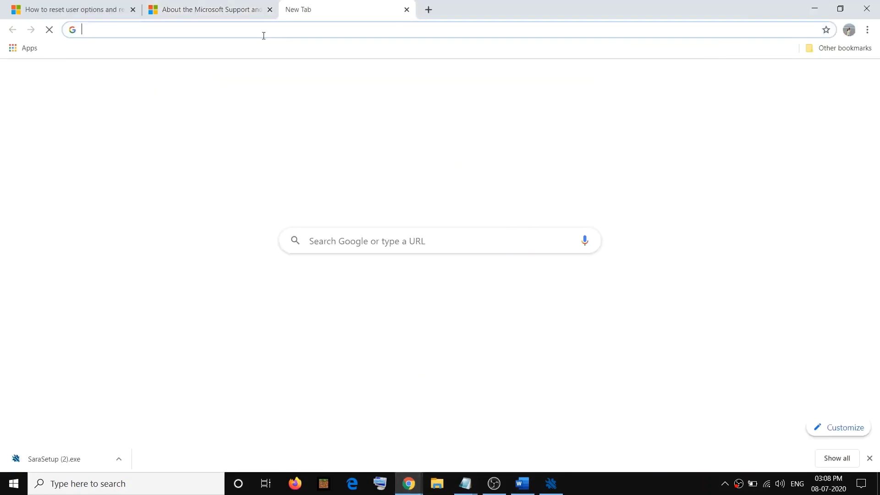
{"action": "key", "text": "ctrl+v"}
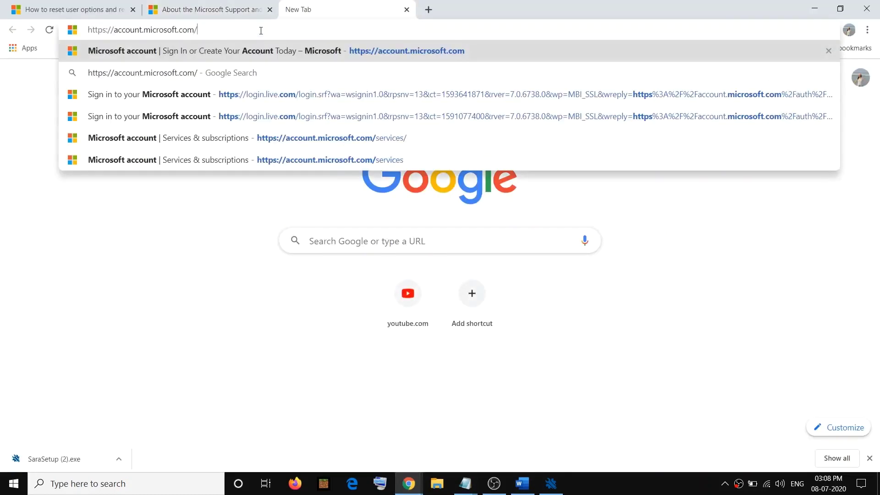
{"action": "key", "text": "Return"}
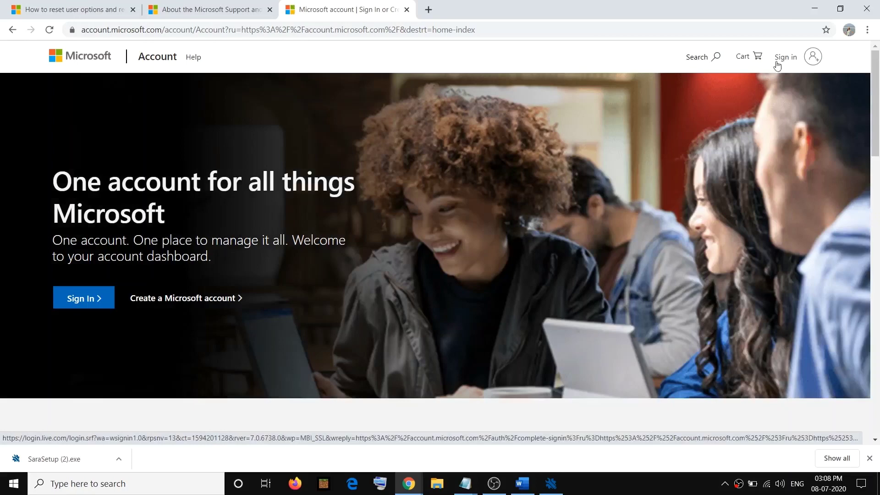
Return to the Word fix-steps notes and scroll past the Services & subscriptions screenshots to the per-version Office support links.
{"action": "left_click", "coordinate": [522, 484]}
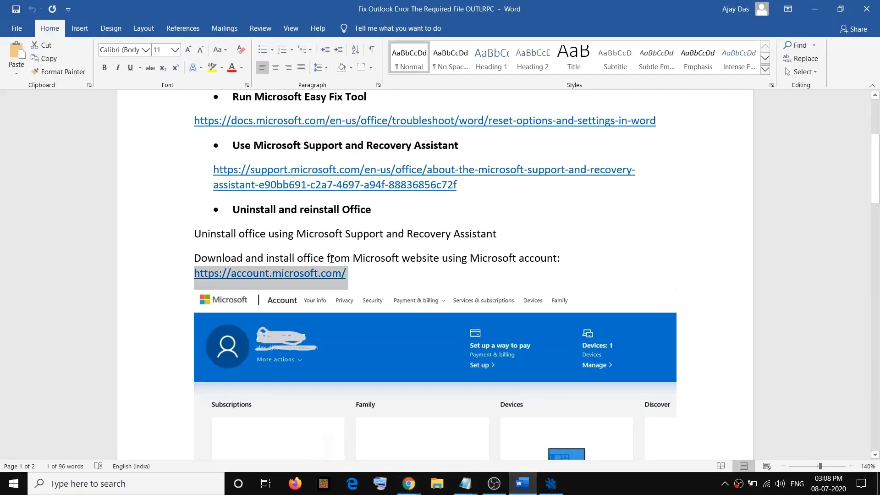
{"action": "scroll", "coordinate": [336, 258], "scroll_direction": "down", "scroll_amount": 4}
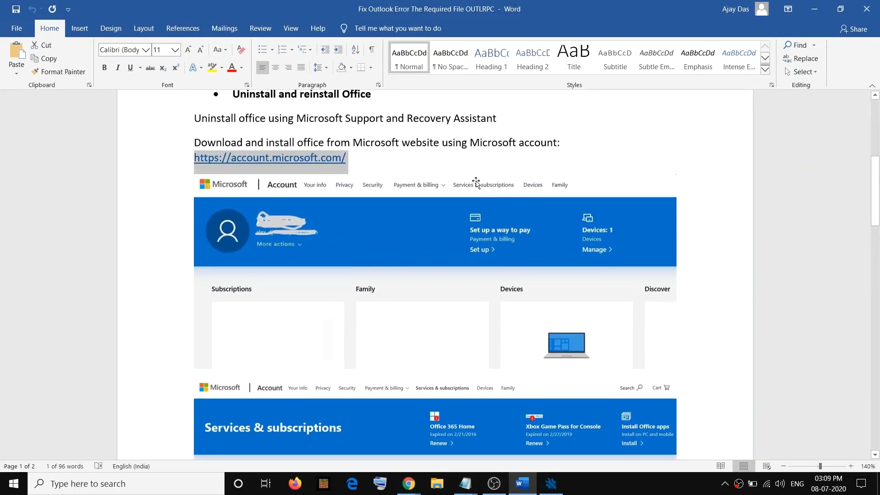
{"action": "scroll", "coordinate": [500, 280], "scroll_direction": "down", "scroll_amount": 8}
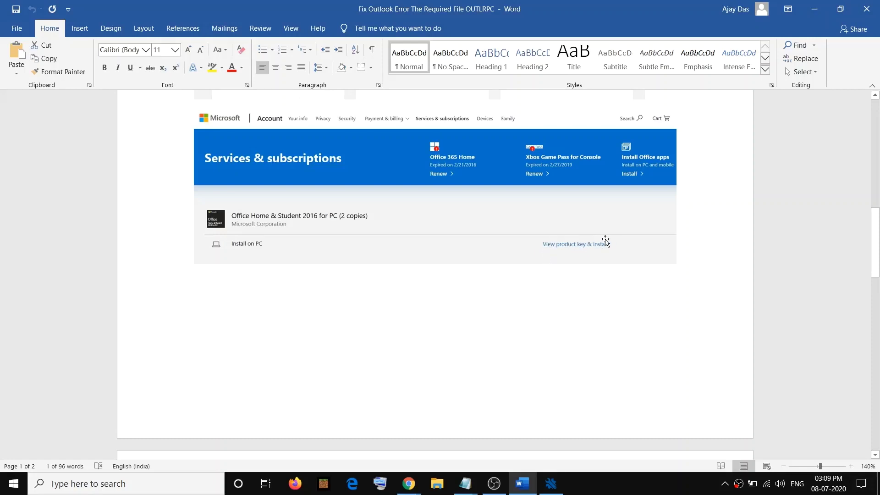
{"action": "scroll", "coordinate": [540, 255], "scroll_direction": "down", "scroll_amount": 6}
{"action": "scroll", "coordinate": [529, 270], "scroll_direction": "down", "scroll_amount": 3}
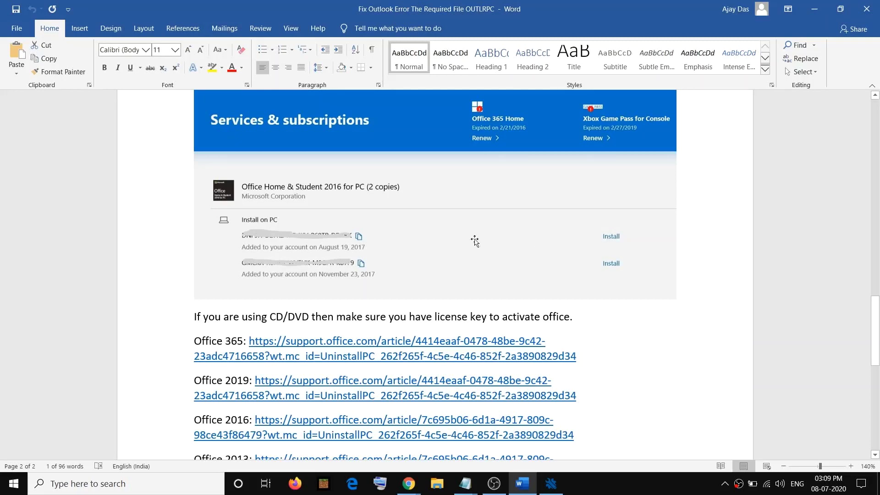
{"action": "scroll", "coordinate": [418, 272], "scroll_direction": "down", "scroll_amount": 2}
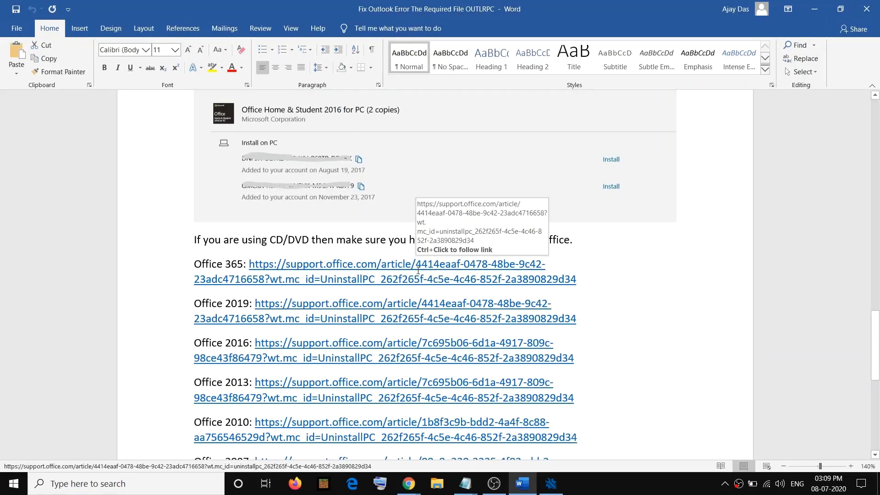
{"action": "left_click", "coordinate": [214, 240]}
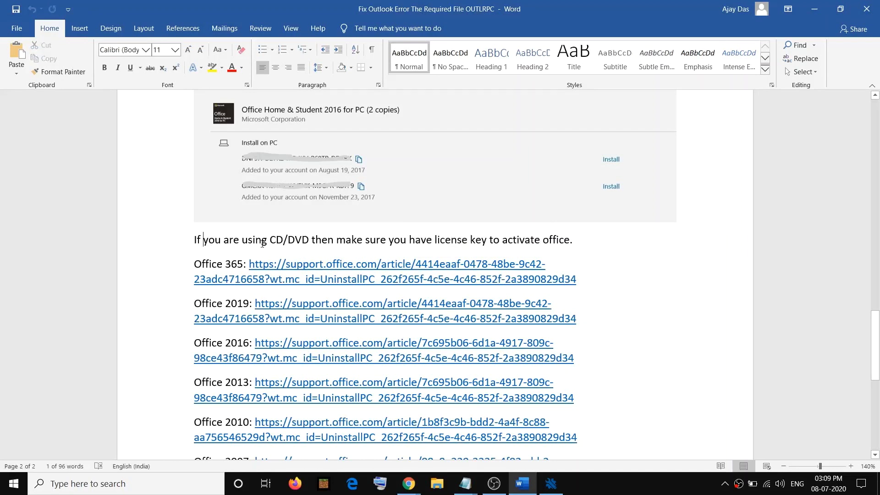
{"action": "left_click_drag", "start_coordinate": [252, 242], "coordinate": [310, 242]}
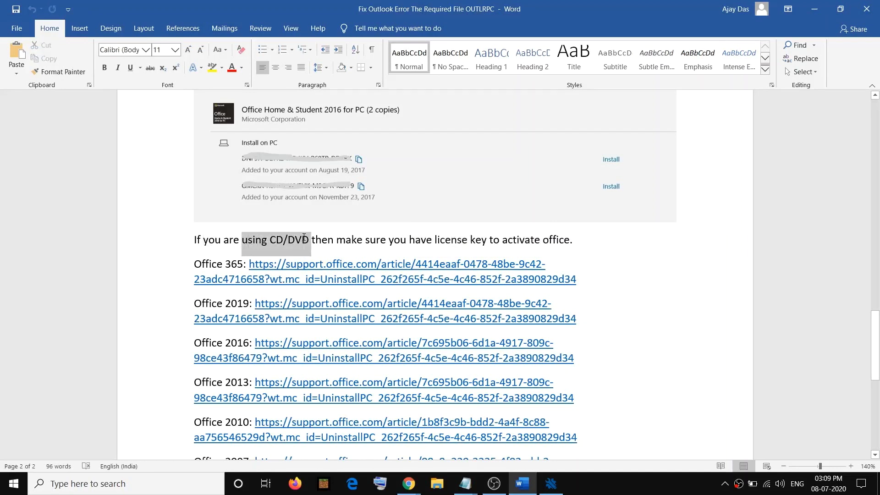
{"action": "left_click_drag", "start_coordinate": [435, 243], "coordinate": [570, 239]}
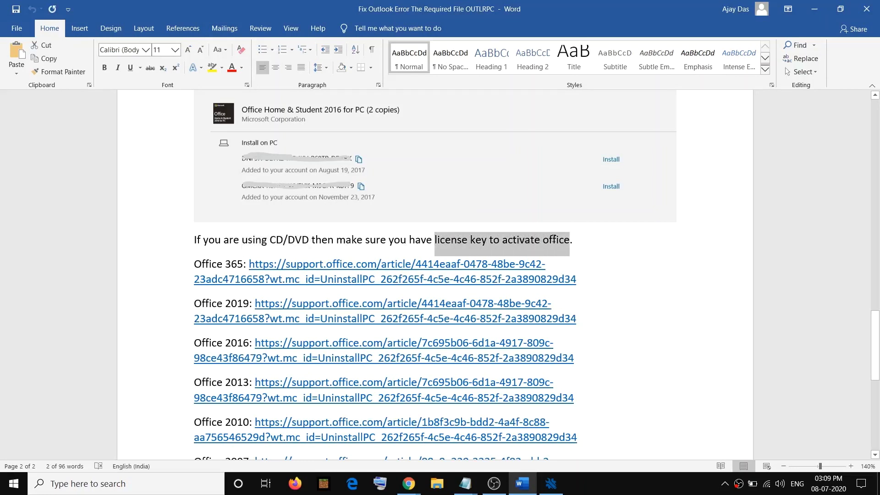
{"action": "left_click", "coordinate": [434, 243]}
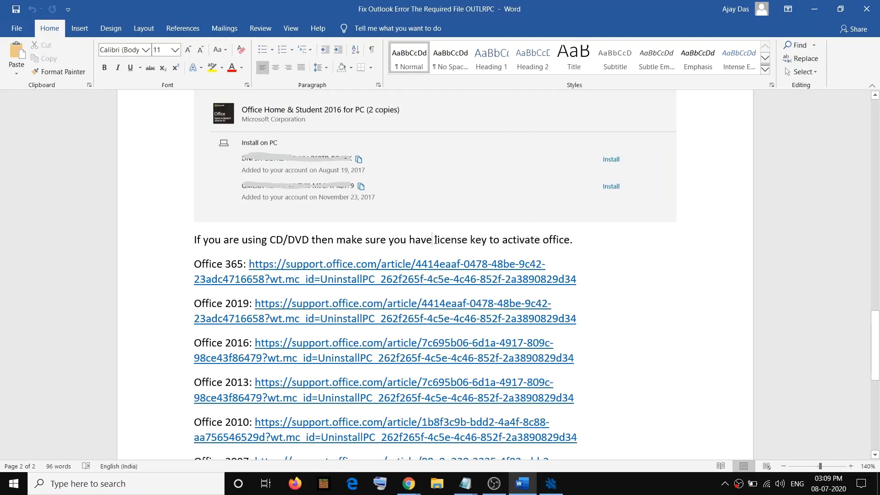
{"action": "left_click_drag", "start_coordinate": [435, 241], "coordinate": [481, 240]}
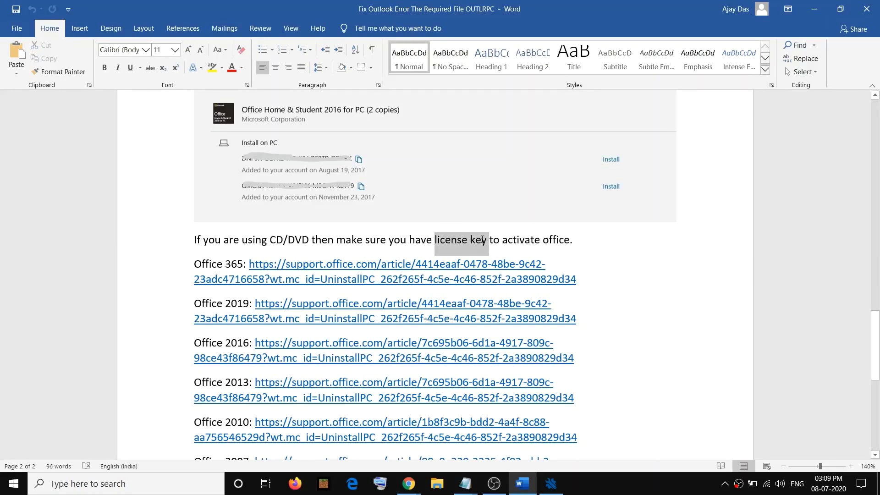
{"action": "left_click_drag", "start_coordinate": [582, 243], "coordinate": [389, 240]}
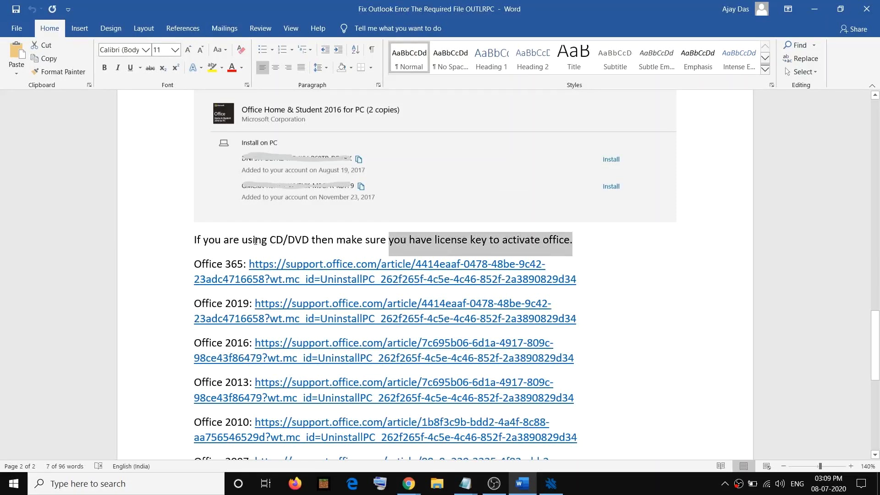
{"action": "left_click_drag", "start_coordinate": [256, 242], "coordinate": [310, 242]}
{"action": "scroll", "coordinate": [328, 277], "scroll_direction": "down", "scroll_amount": 2}
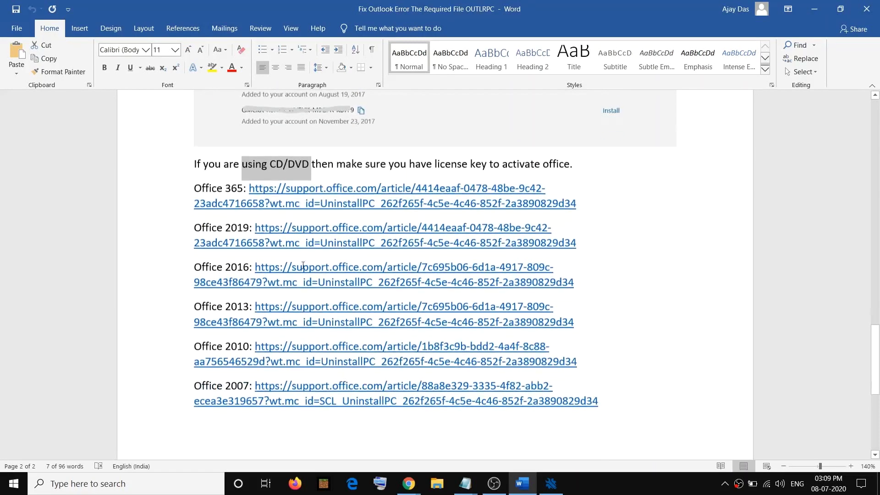
{"action": "left_click_drag", "start_coordinate": [206, 191], "coordinate": [568, 400]}
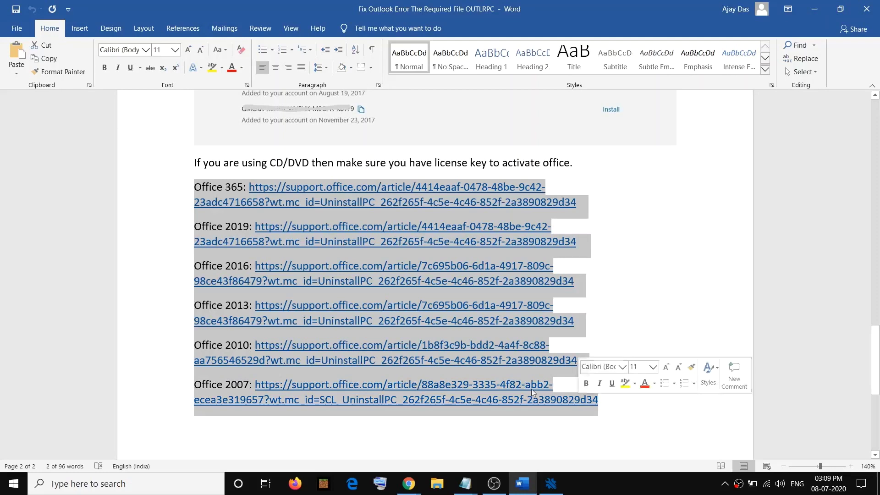
{"action": "scroll", "coordinate": [330, 413], "scroll_direction": "down", "scroll_amount": 3}
{"action": "scroll", "coordinate": [330, 413], "scroll_direction": "up", "scroll_amount": 3}
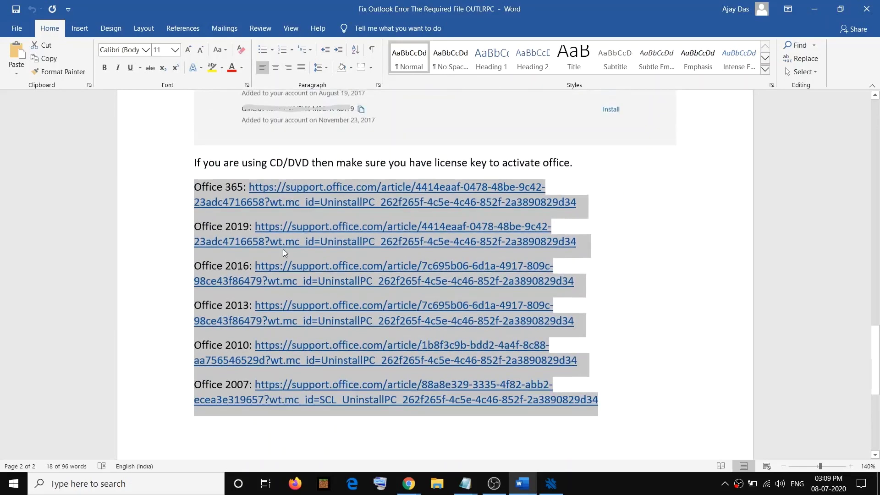
{"action": "double_click", "coordinate": [183, 195]}
{"action": "left_click", "coordinate": [193, 189]}
{"action": "left_click_drag", "start_coordinate": [191, 191], "coordinate": [581, 412]}
{"action": "scroll", "coordinate": [478, 422], "scroll_direction": "up", "scroll_amount": 5}
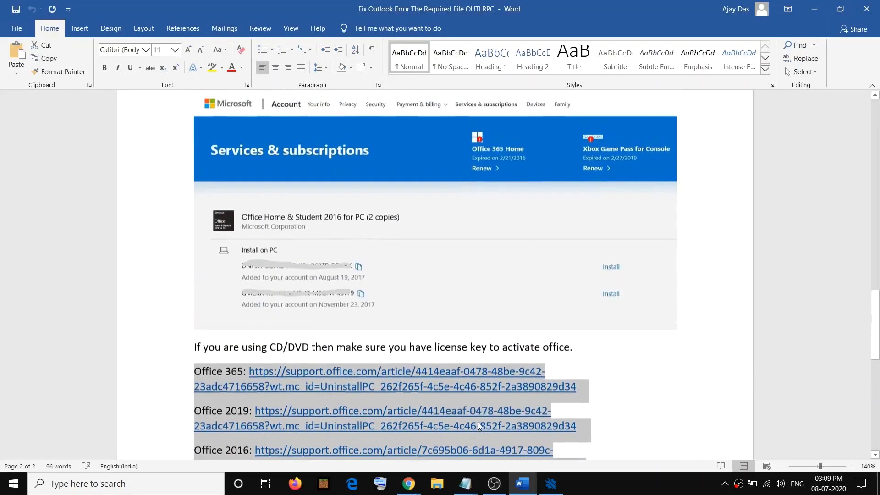
{"action": "scroll", "coordinate": [477, 422], "scroll_direction": "up", "scroll_amount": 20}
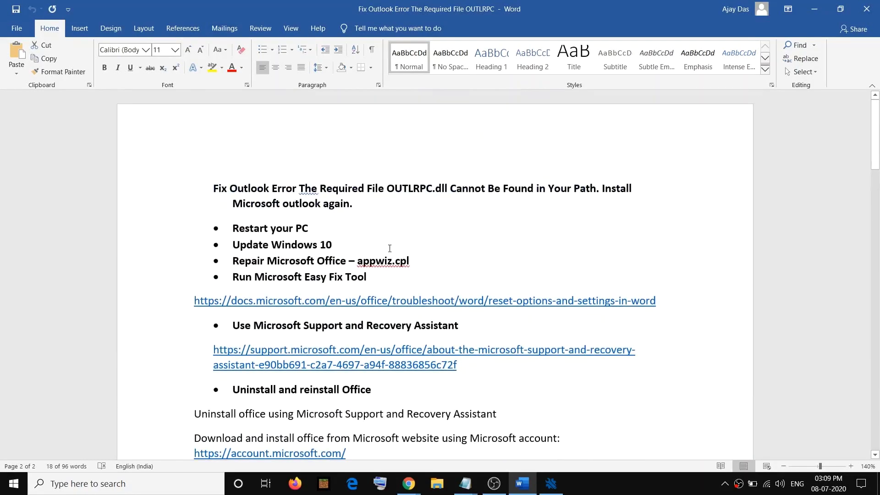
{"action": "left_click_drag", "start_coordinate": [397, 185], "coordinate": [476, 189]}
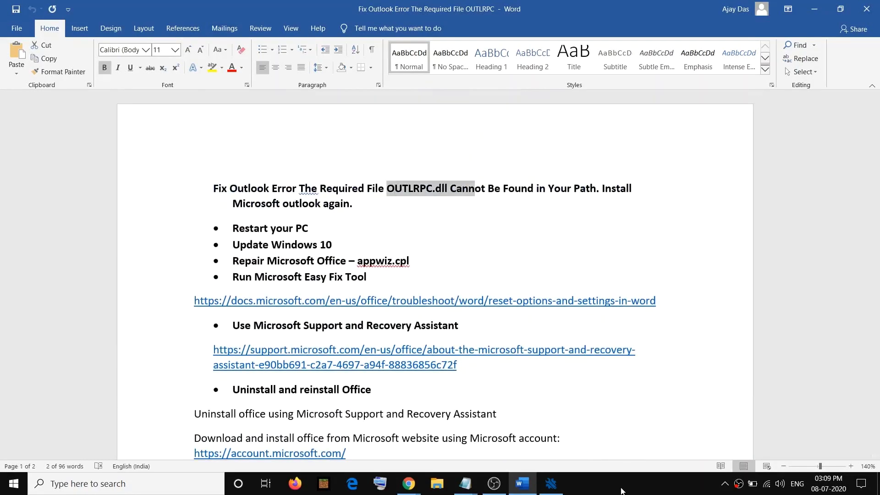